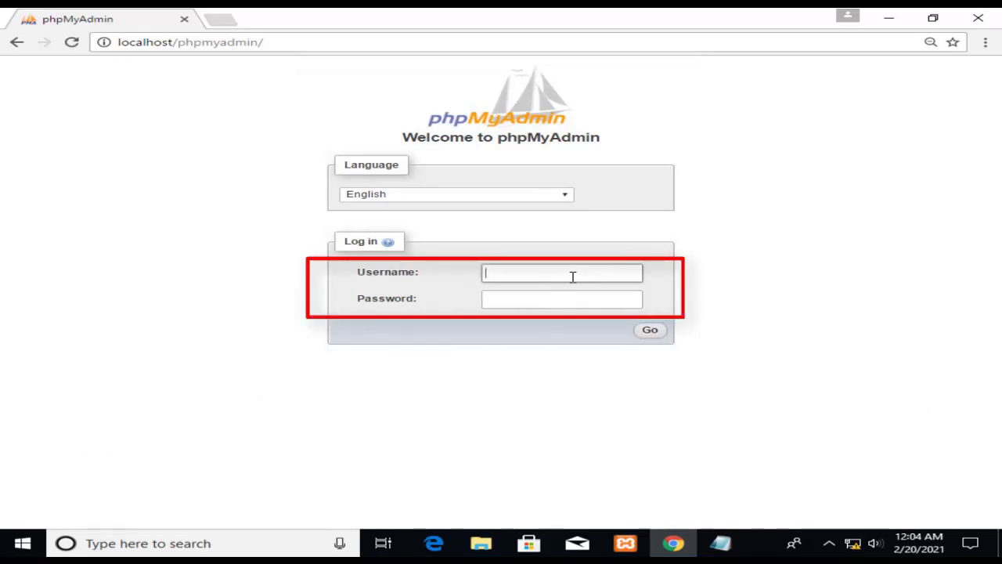
Sign in as root and run CREATE USER for a new localhost account with GRANT SELECT ON dbs_barang.*.
text(root)
click(555, 307)
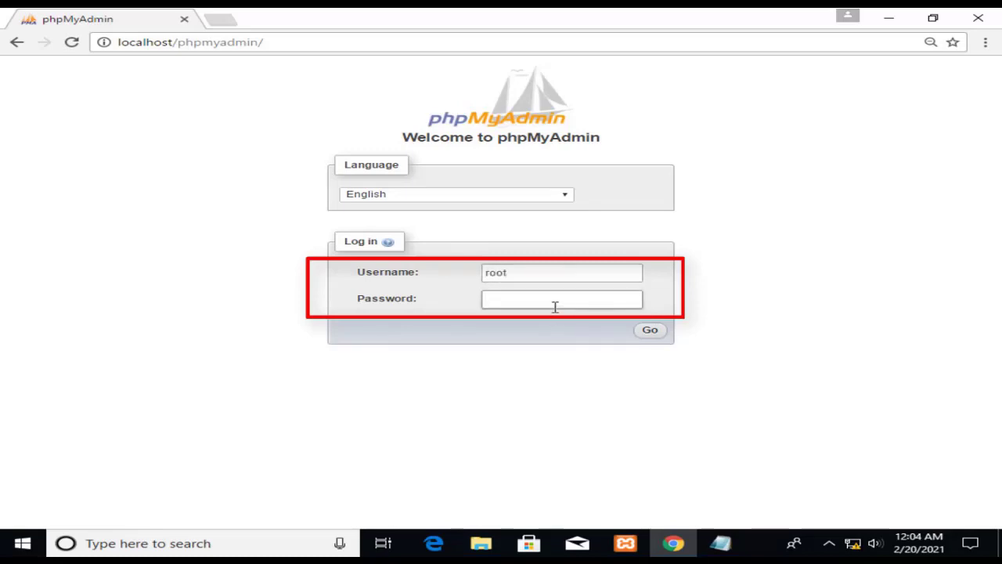
text(root)
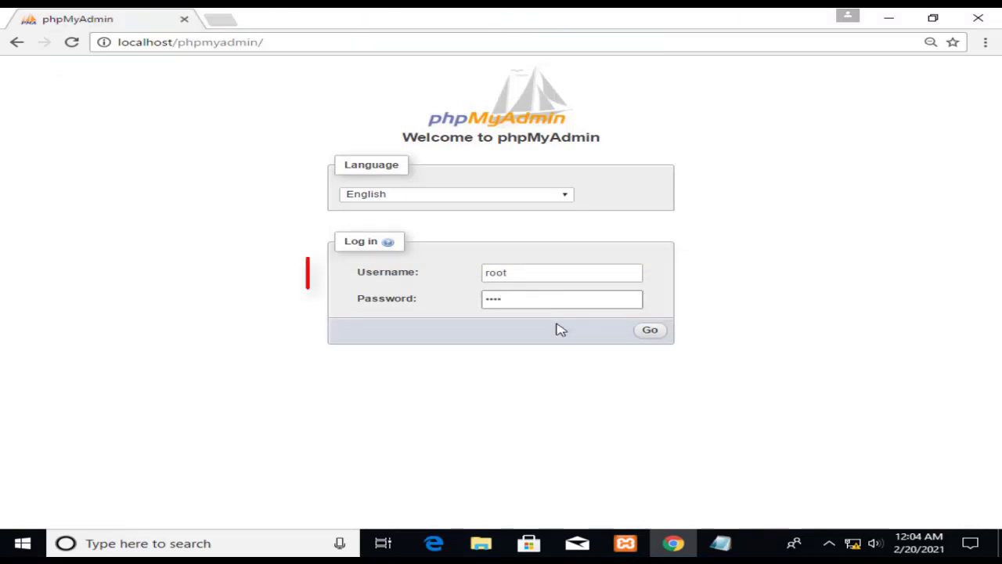
click(661, 332)
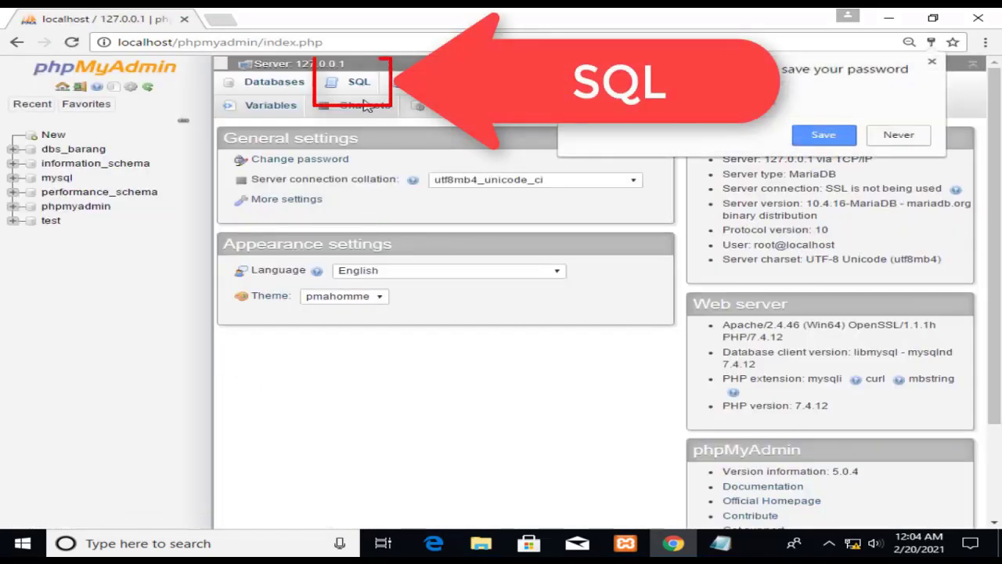
click(361, 84)
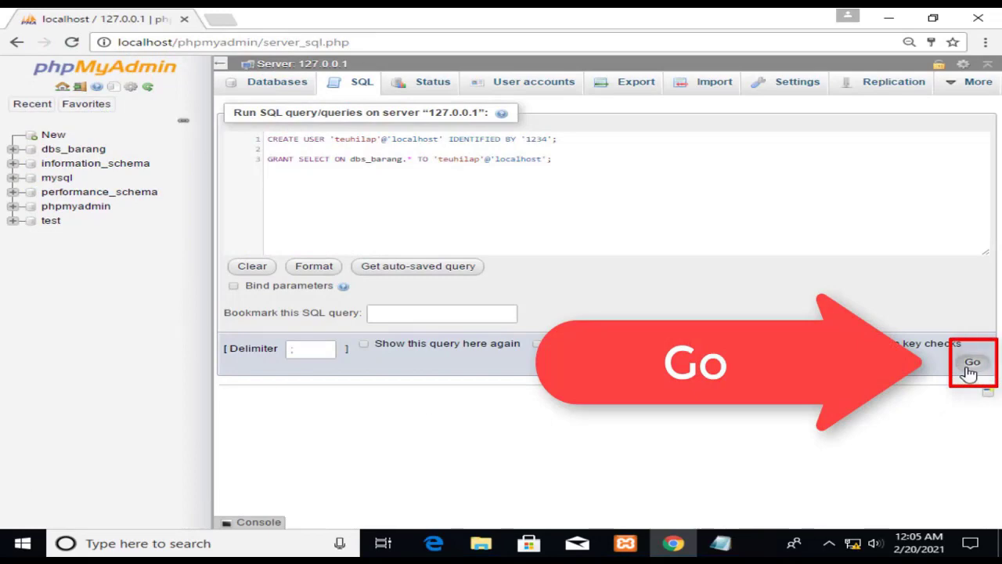
click(970, 364)
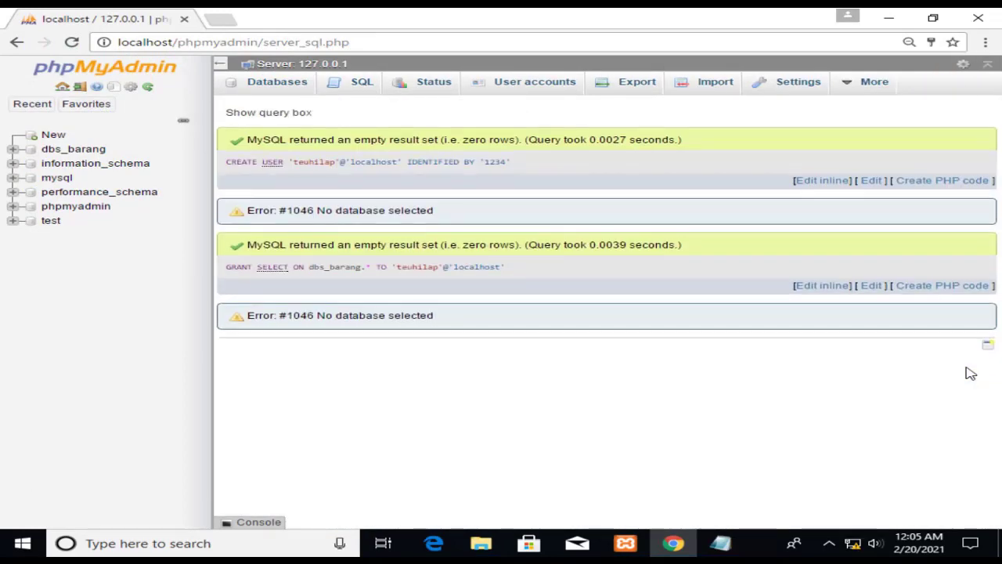
Run SHOW GRANTS for the new user, confirming USAGE on *.* and SELECT on dbs_barang.*.
click(353, 98)
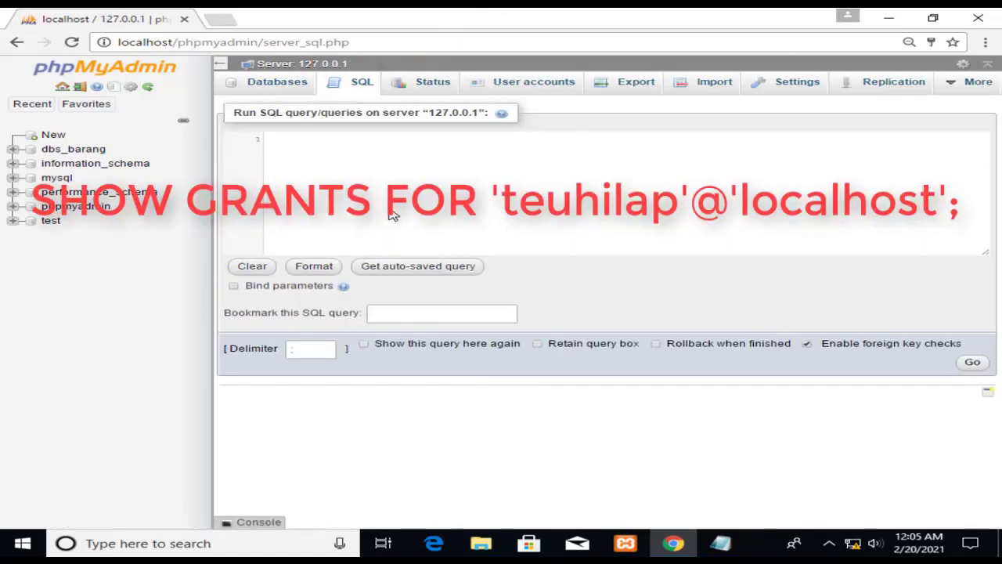
text(SHOW GRANTS FOR 'teuhilap'@'localhost';)
key(BackSpace)
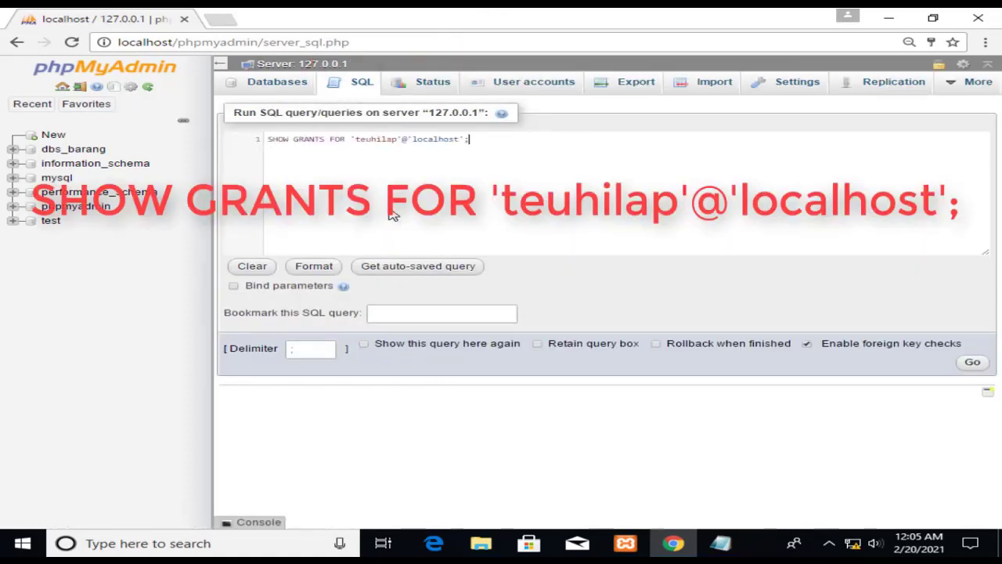
click(971, 364)
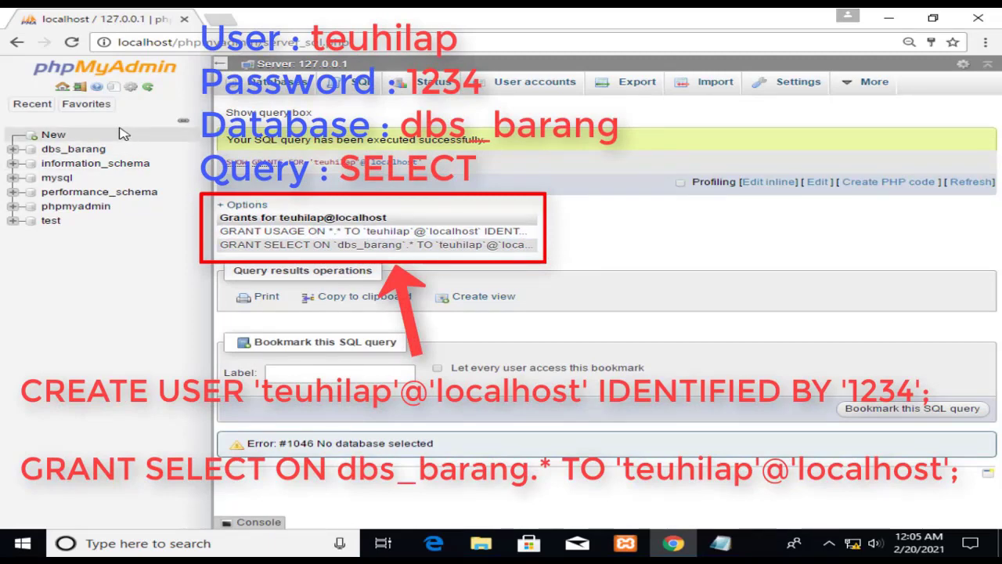
click(85, 103)
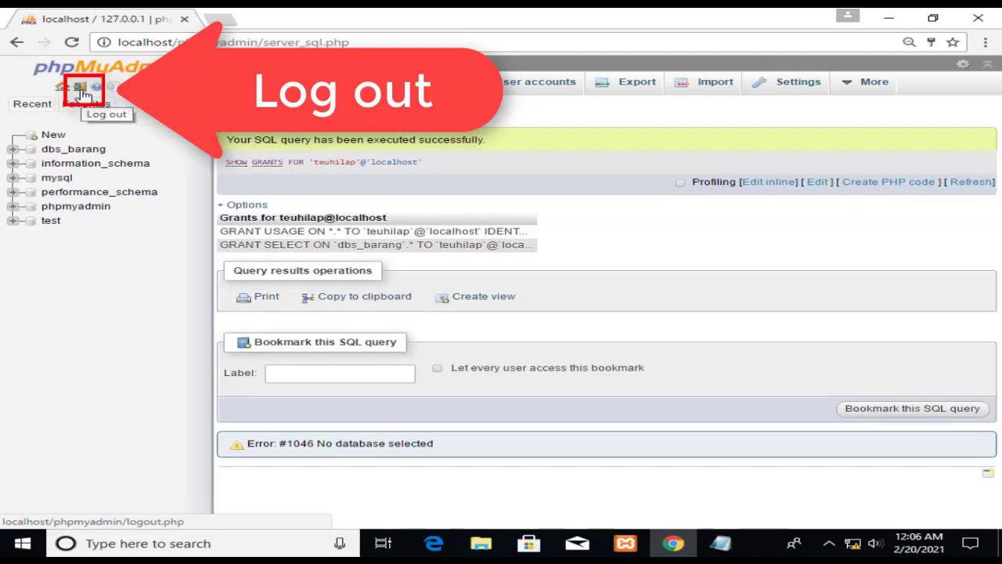
Log out of root and sign in with the new user's name and password.
click(83, 93)
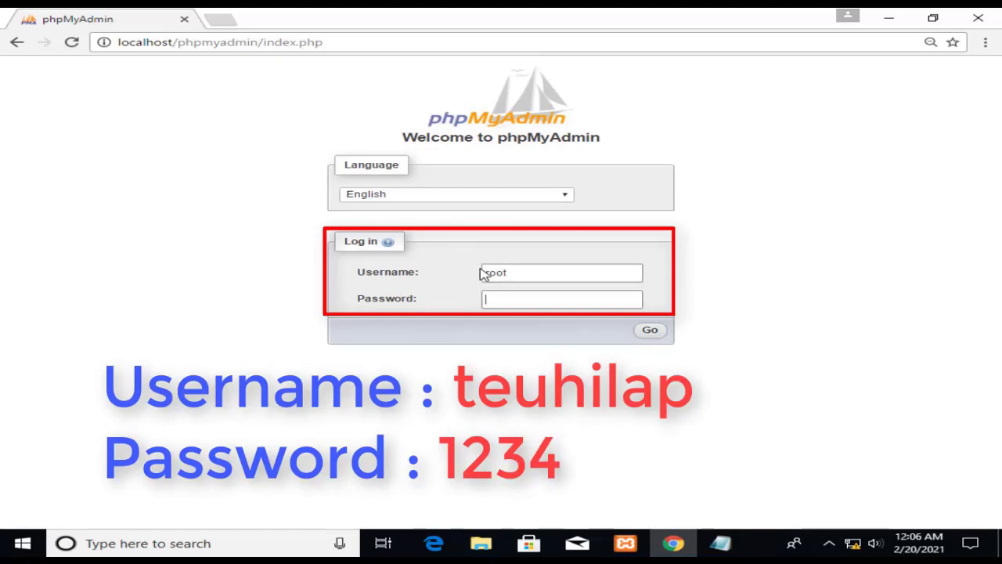
drag(521, 275, 475, 278)
text(te)
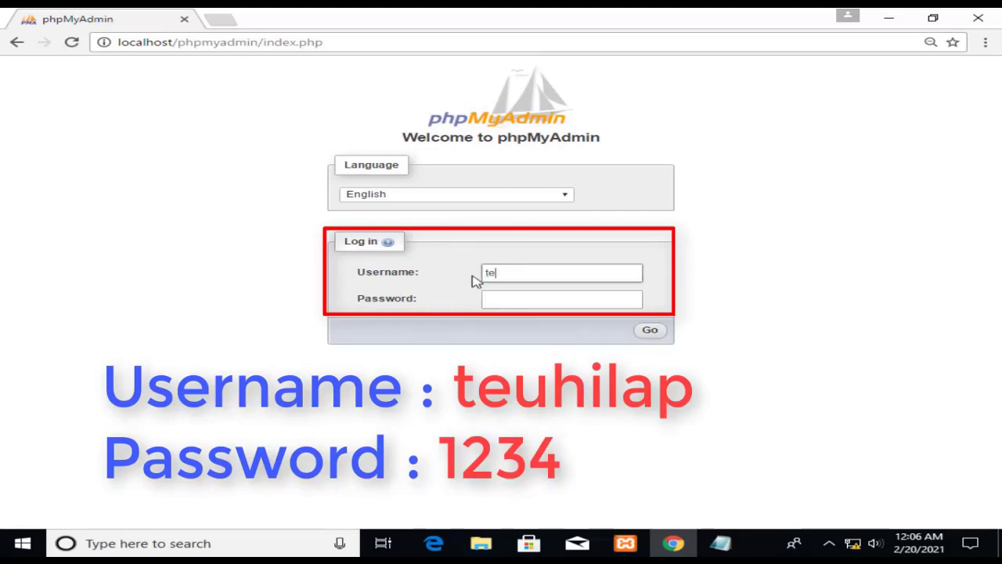
text(uhilap)
click(507, 304)
text(1234)
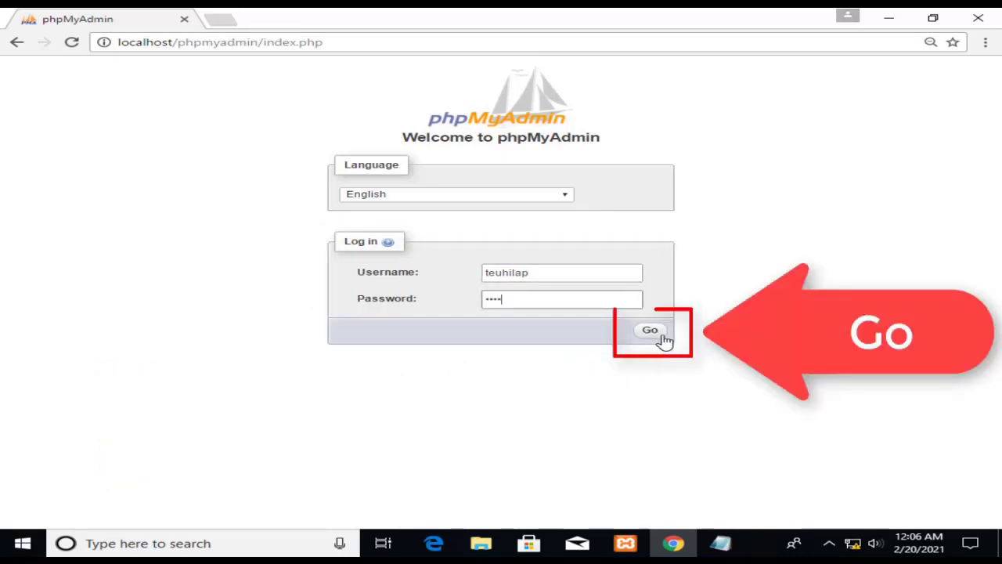
click(665, 338)
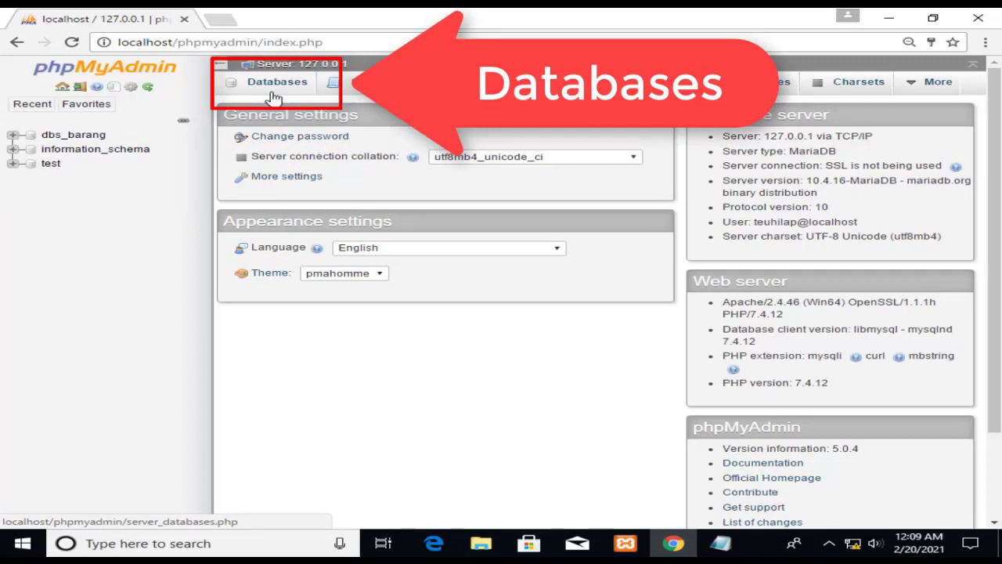
In dbs_barang, run SELECT * FROM tblbarang; to list all 7 item rows.
click(274, 97)
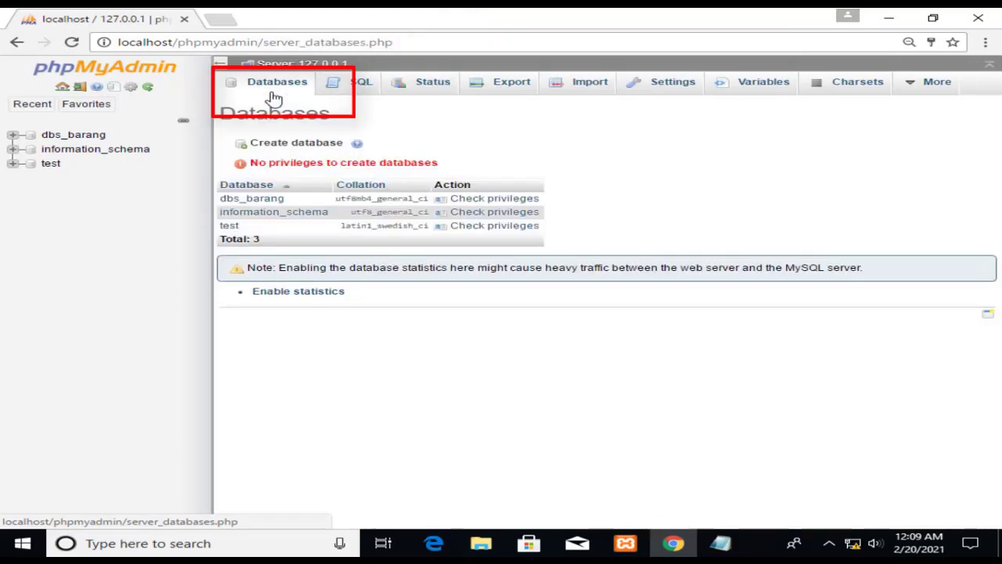
click(283, 202)
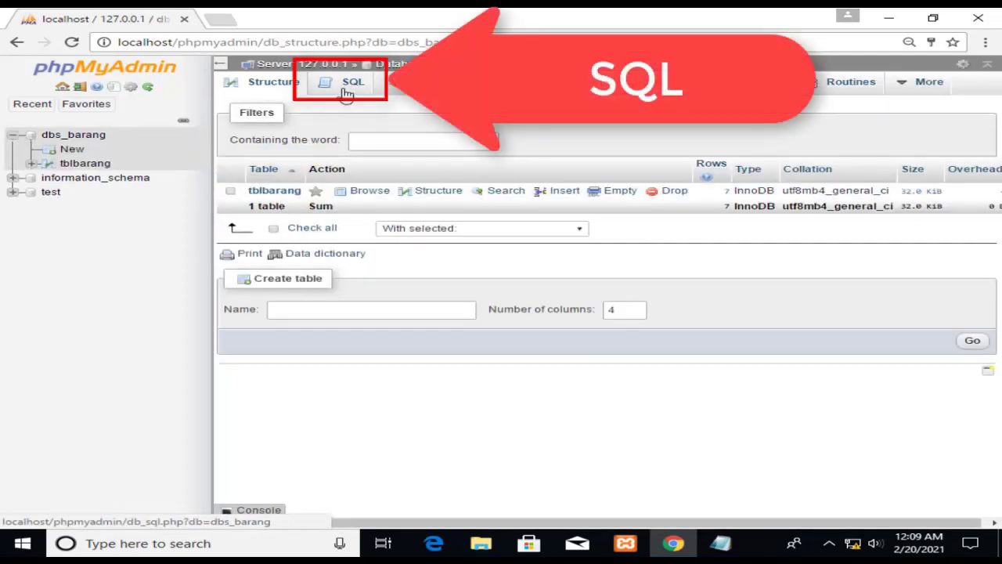
click(347, 94)
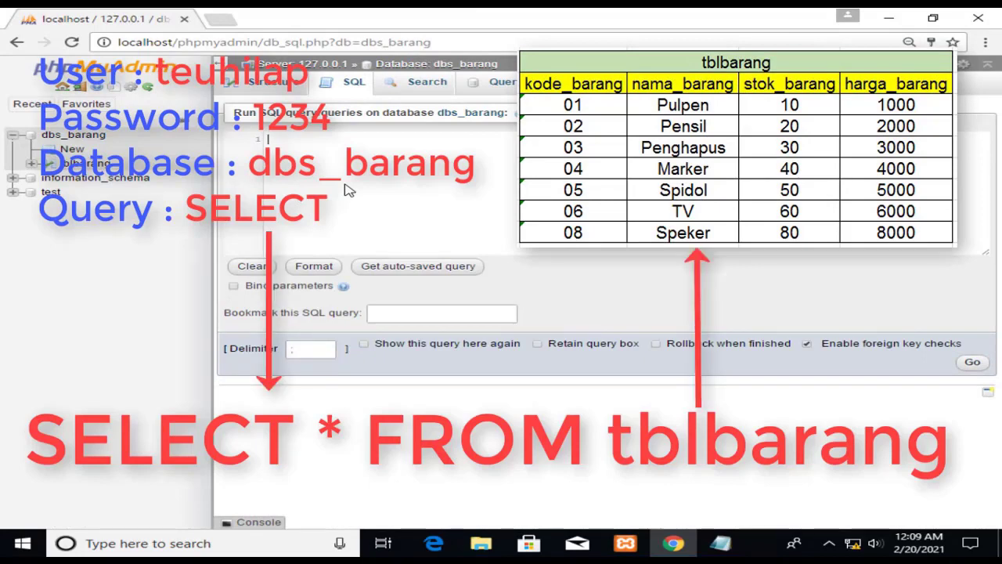
text(SELECT * FROM tblbarang;)
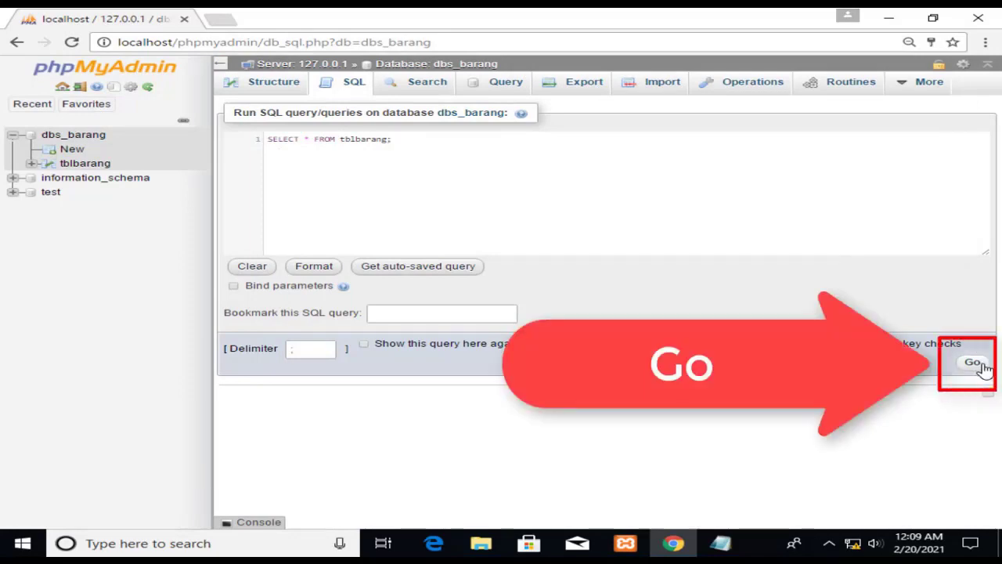
click(982, 367)
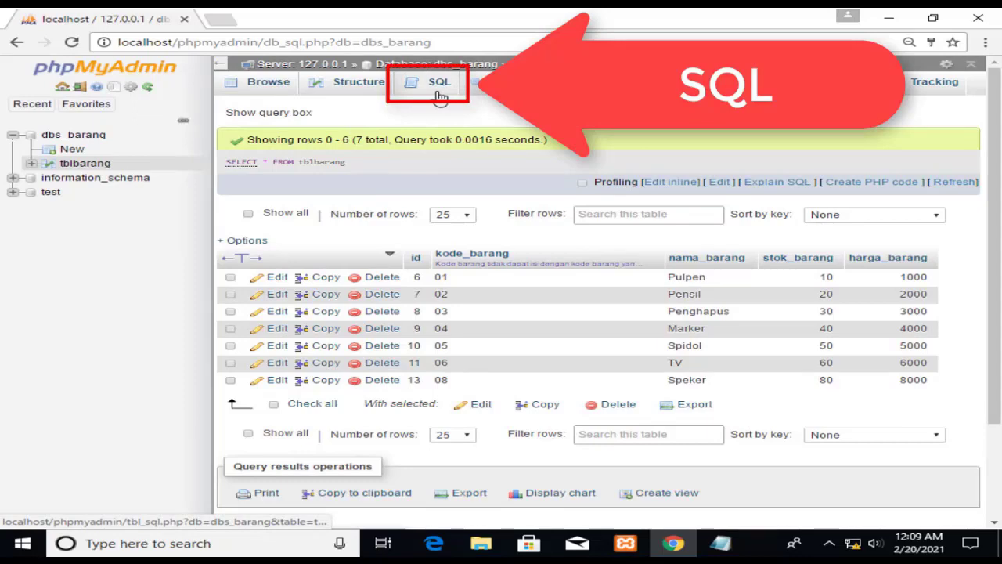
Run DELETE FROM tblbarang; and confirm, getting error #1142 DELETE command denied.
click(439, 95)
key(ctrl+a)
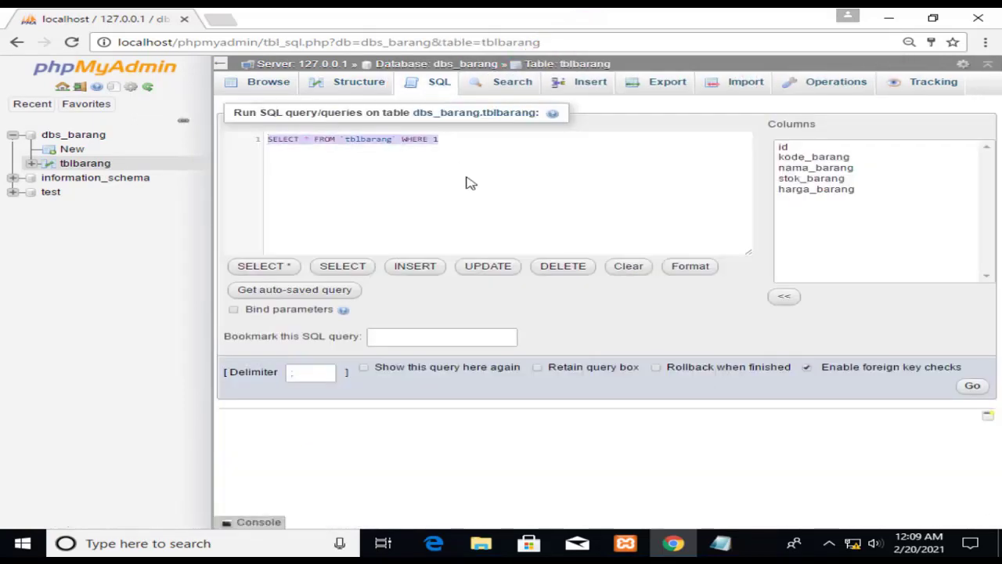
key(BackSpace)
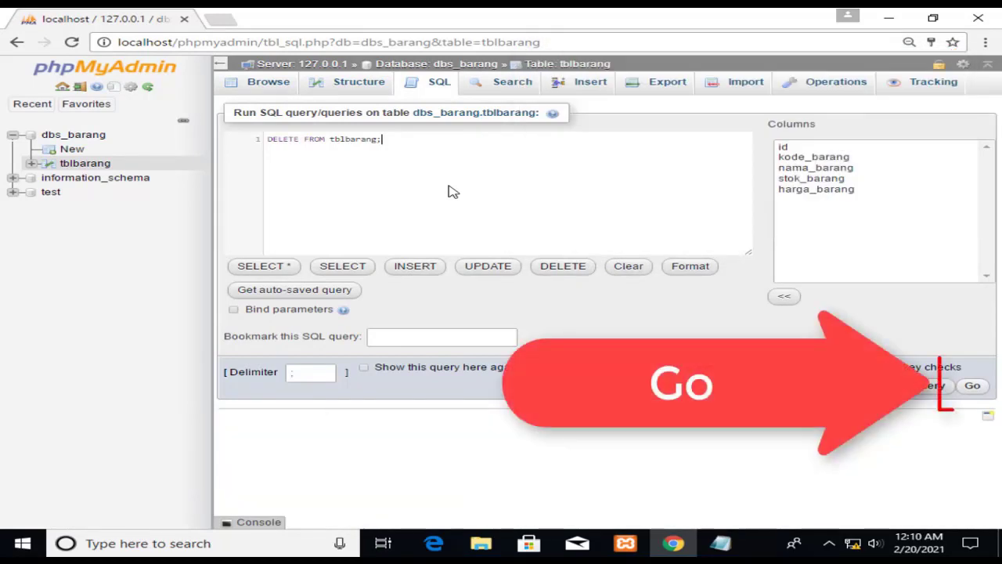
click(974, 387)
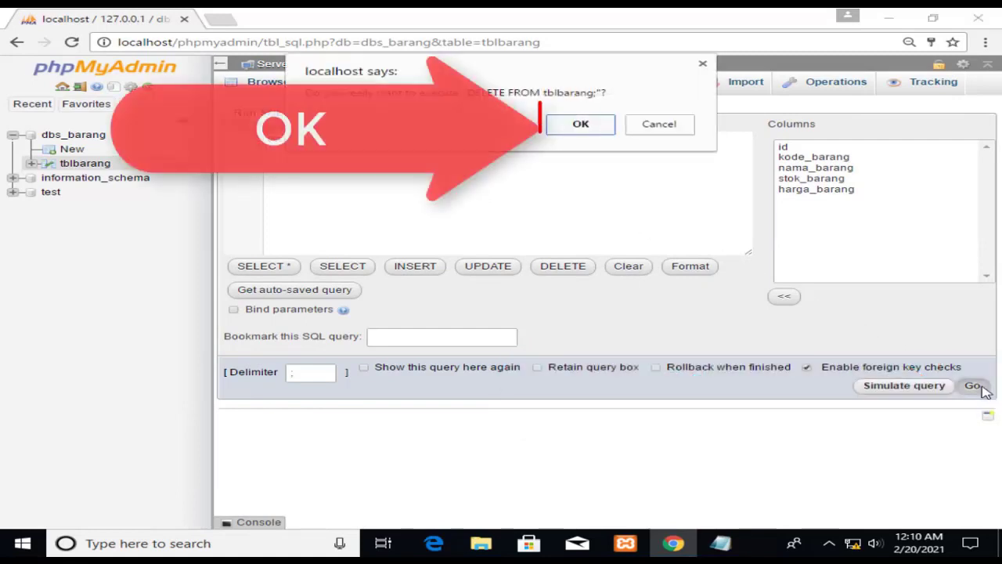
click(599, 130)
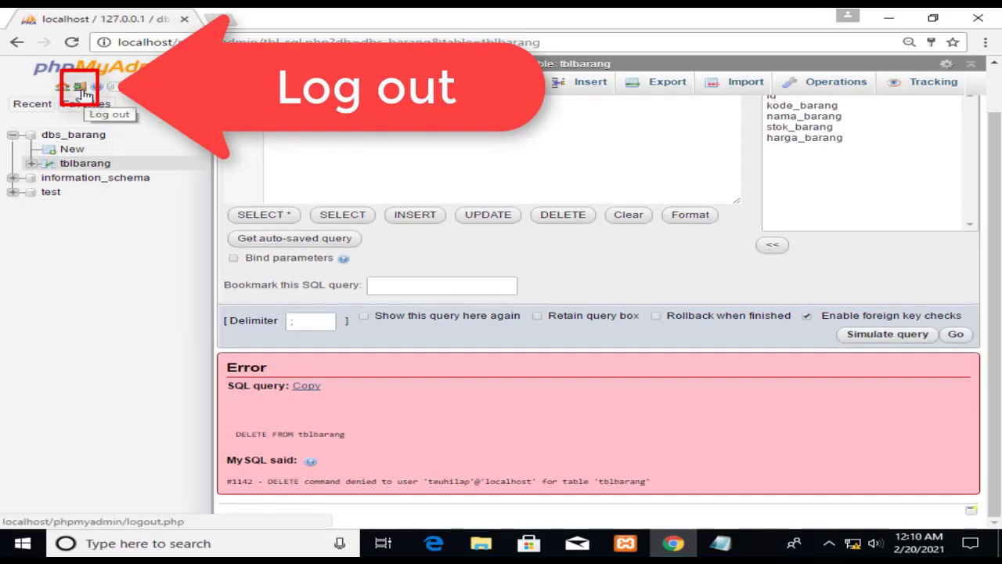
Log out of the limited user's session and sign back in as root.
click(84, 94)
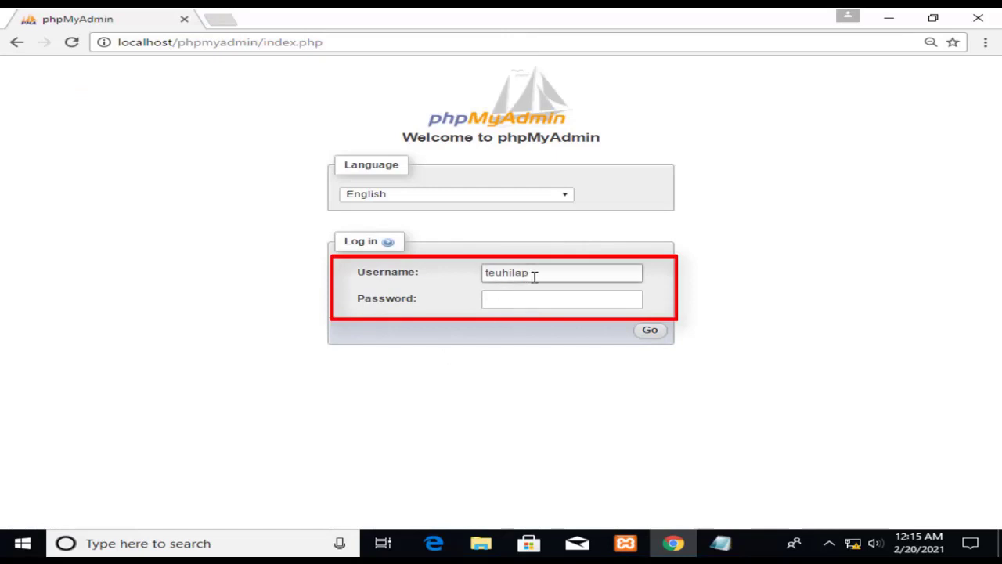
drag(535, 276, 485, 271)
text(root)
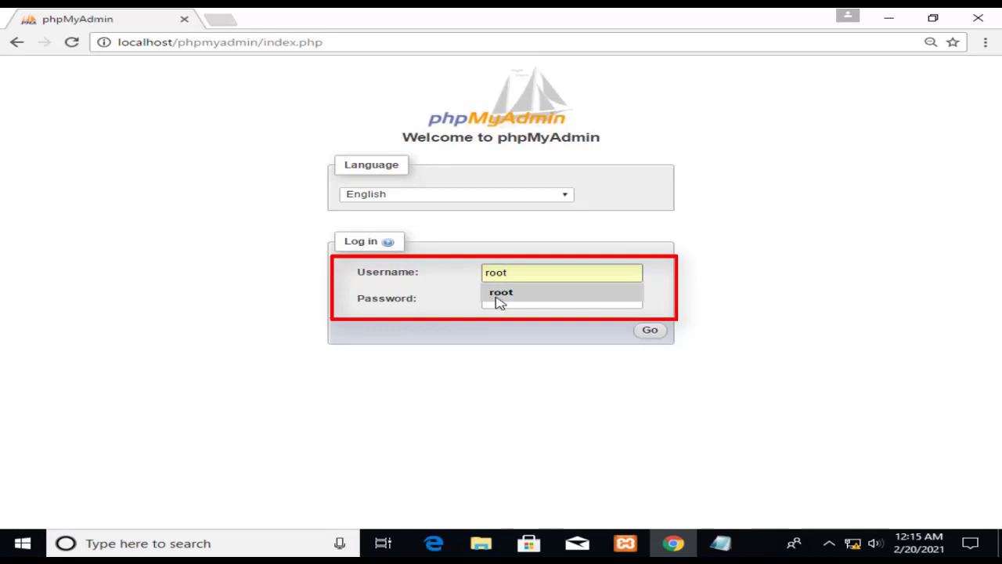
click(500, 295)
click(500, 303)
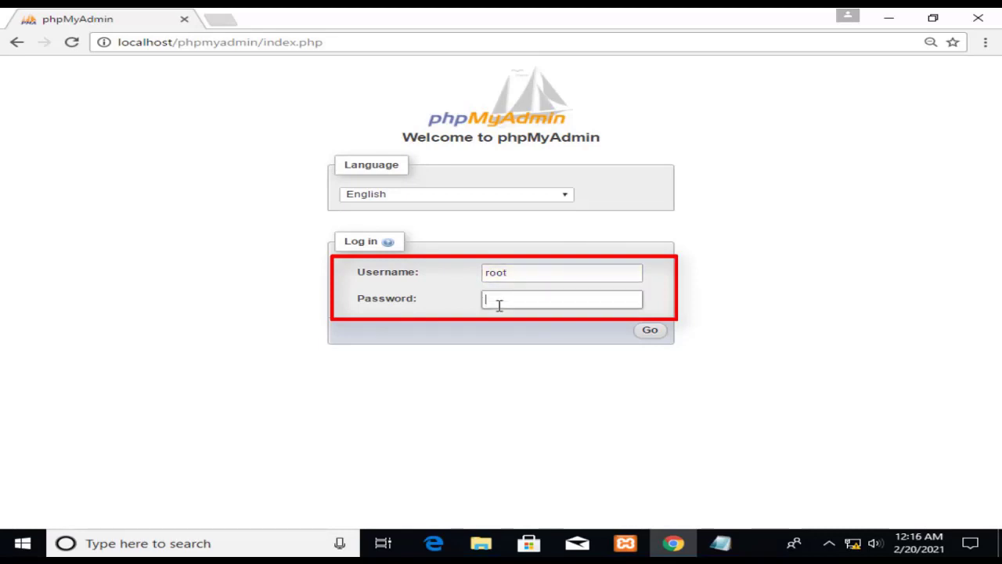
click(650, 331)
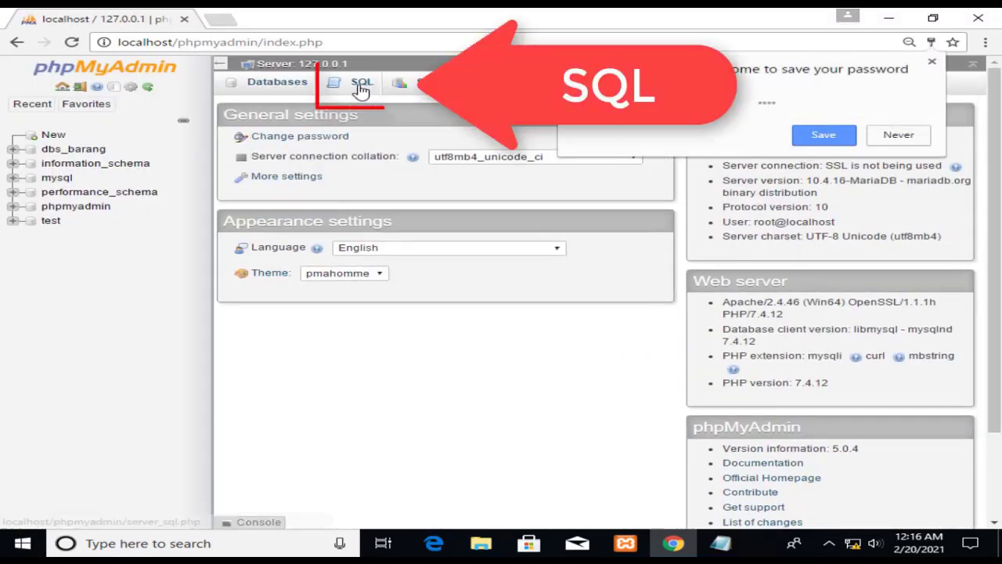
Run GRANT INSERT, DELETE ON dbs_barang.* to the limited user.
click(360, 86)
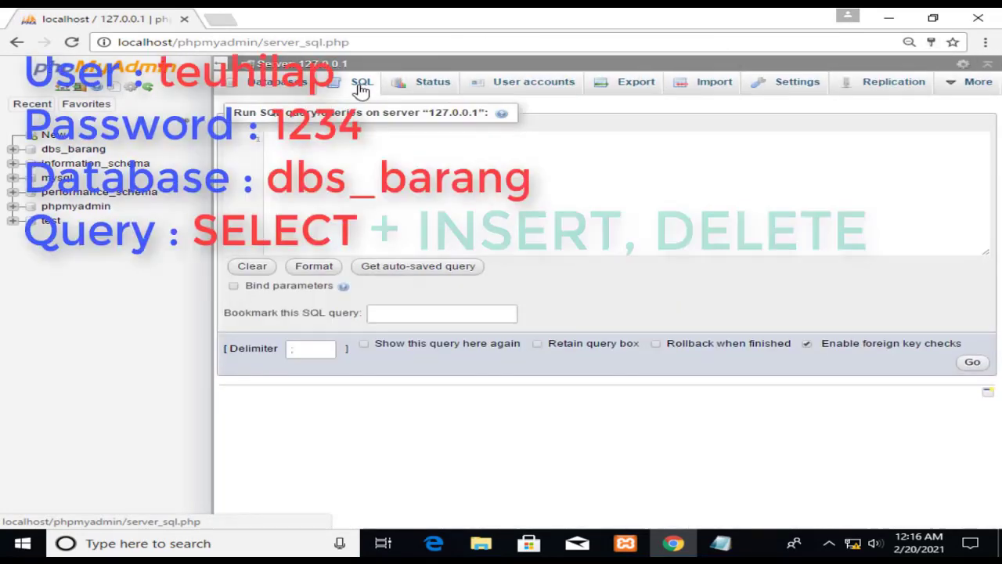
text(GRANT INSERT, DELETE ON dbs_barang.* TO 'teuhilap'@'localhost';)
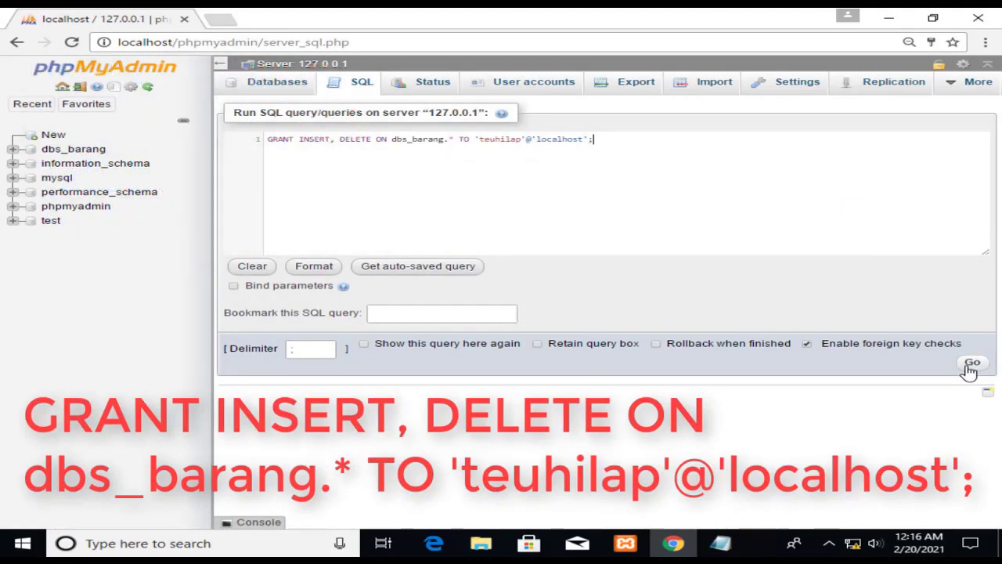
click(971, 365)
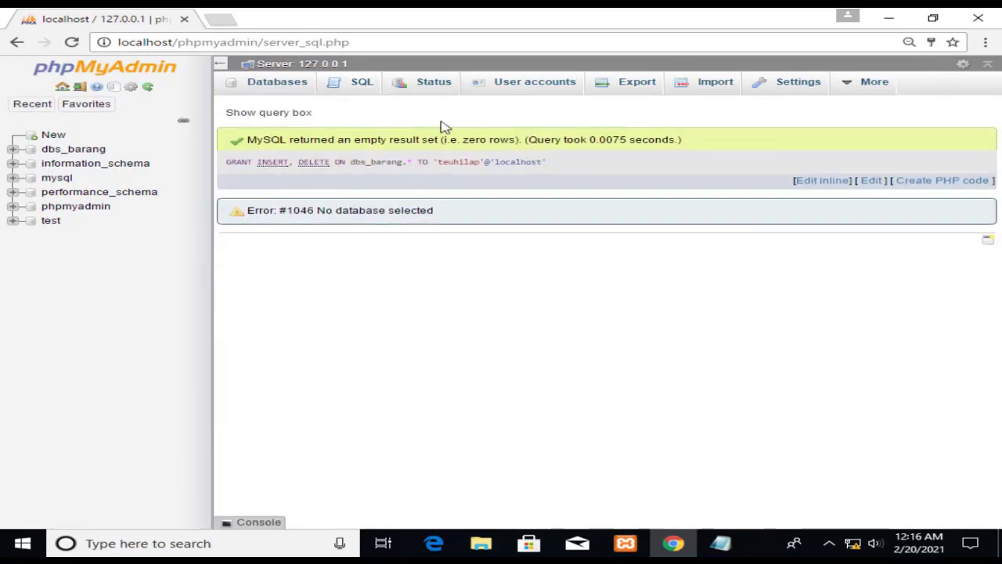
Run SHOW GRANTS for the test user, confirming SELECT, INSERT, DELETE on dbs_barang, then log out.
click(360, 90)
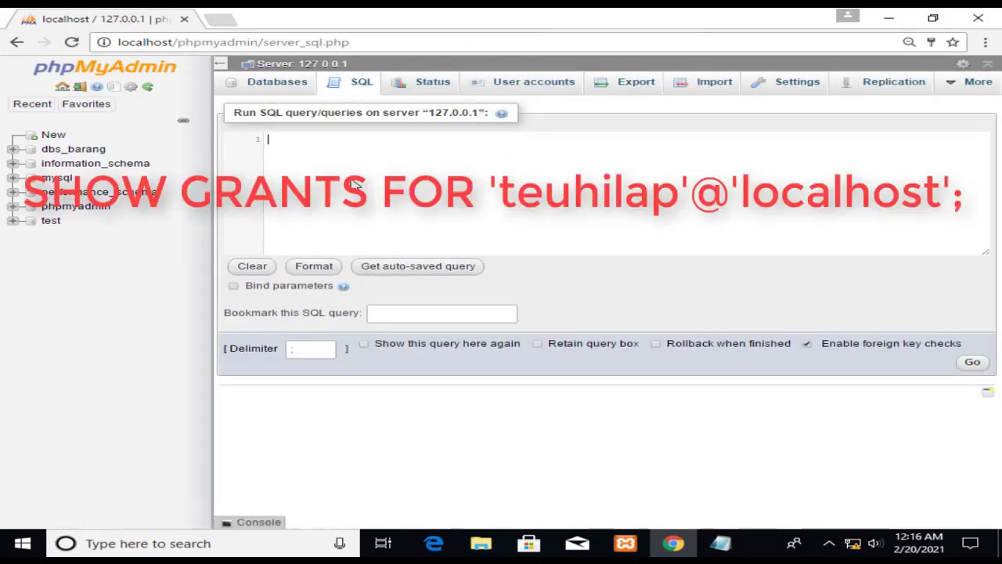
text(SHOW GRANTS FOR 'teuhilap'@'localhost';)
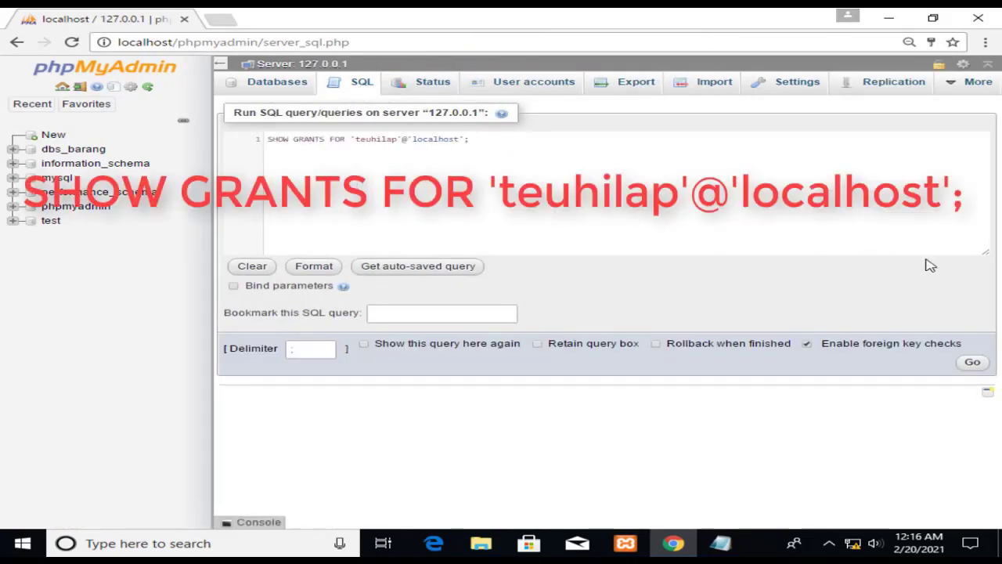
click(978, 363)
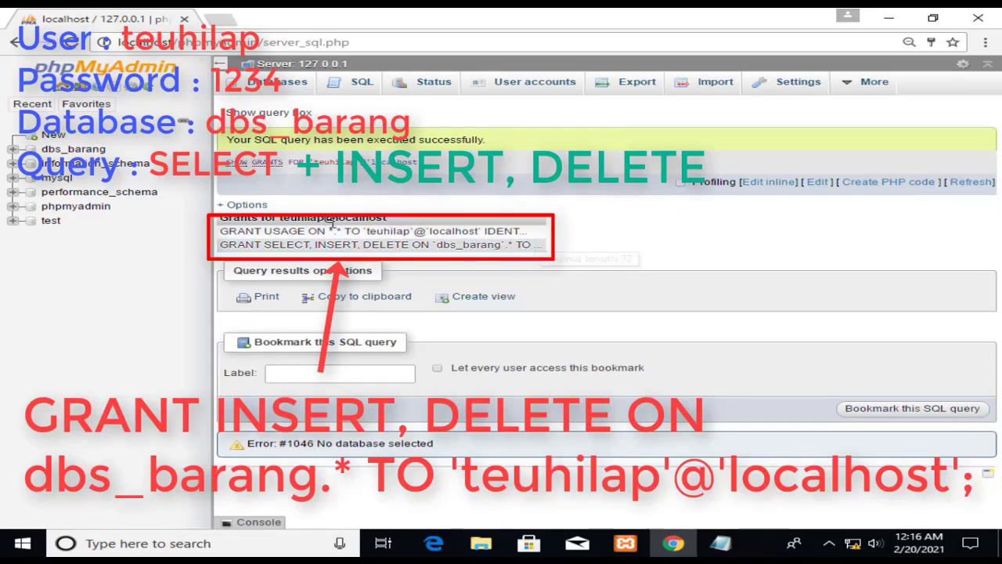
click(83, 90)
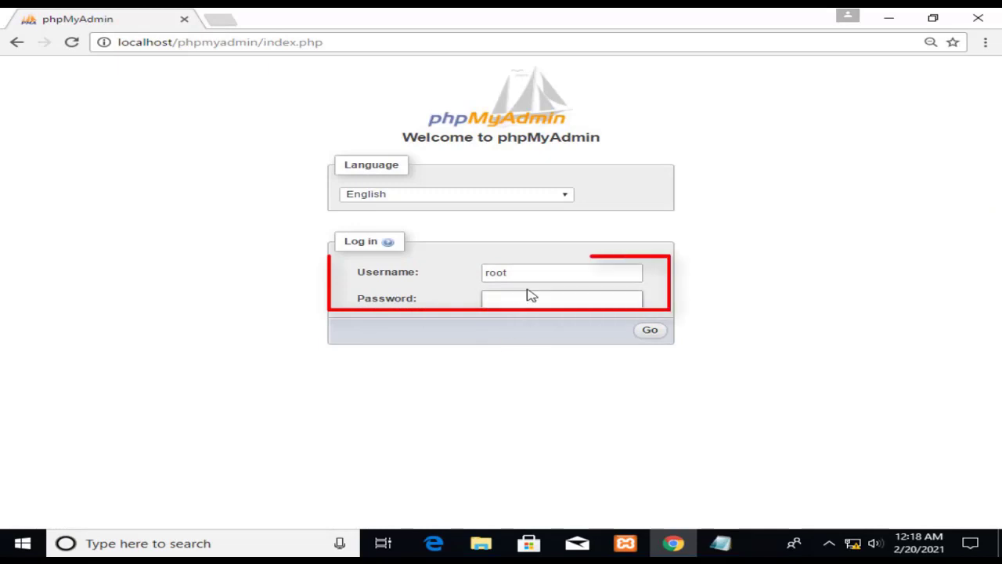
Sign in with the limited user's name and password and view its Databases list.
drag(517, 273, 470, 280)
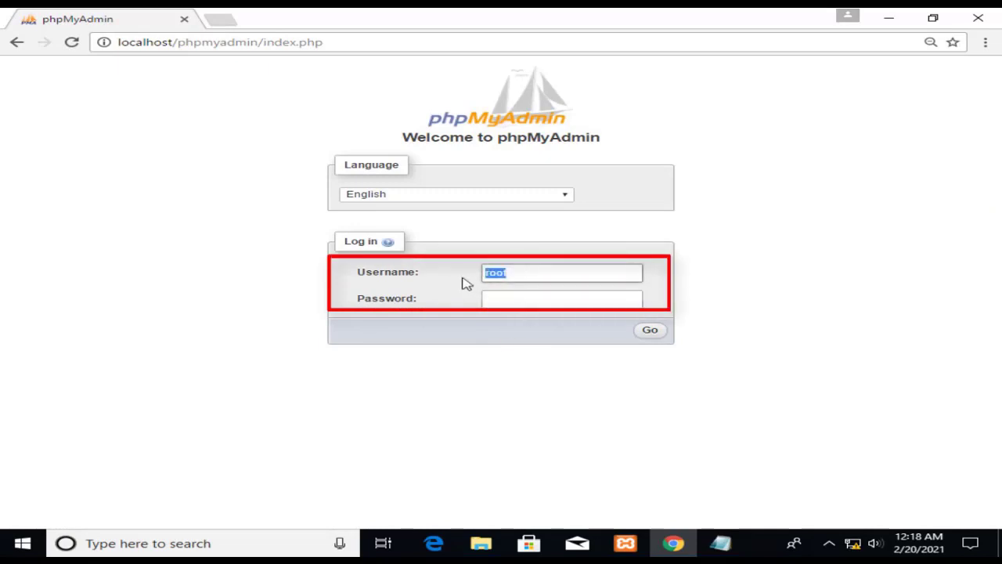
text(teuhilap)
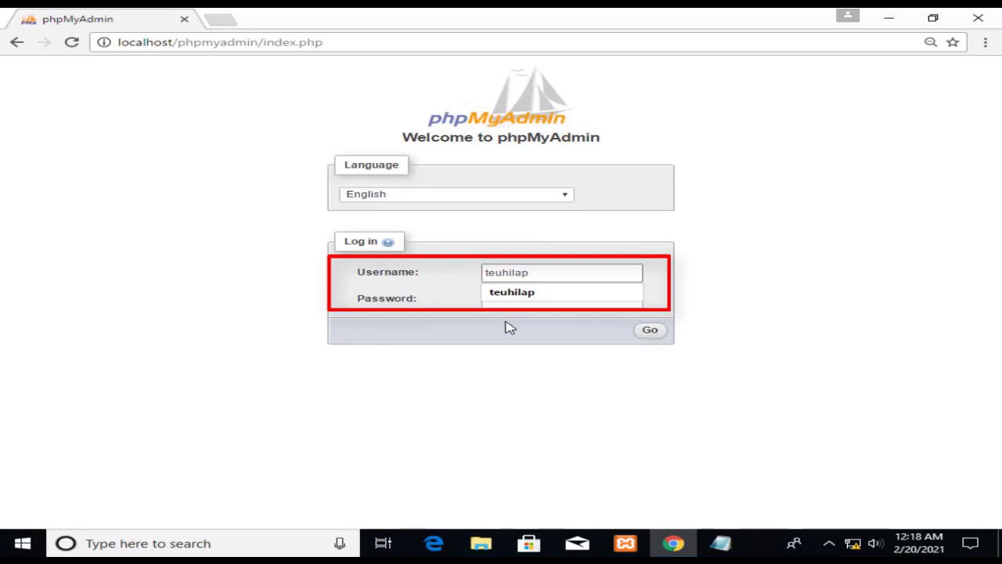
click(513, 303)
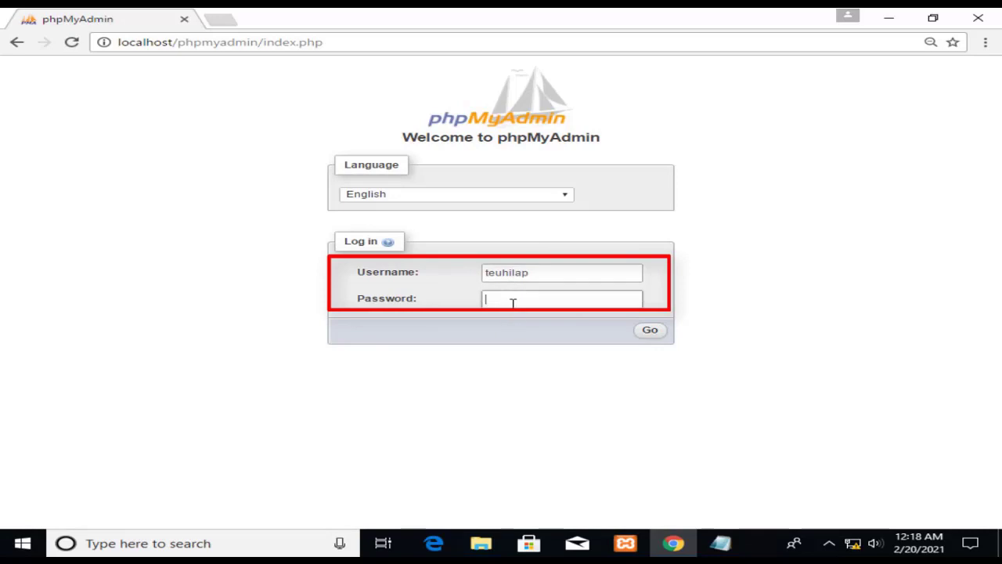
text(••••)
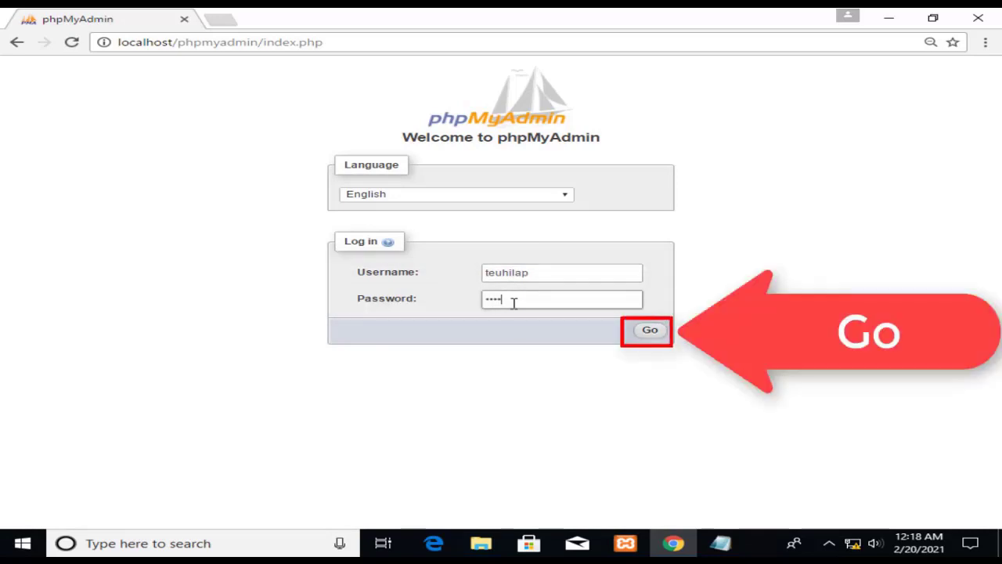
click(651, 332)
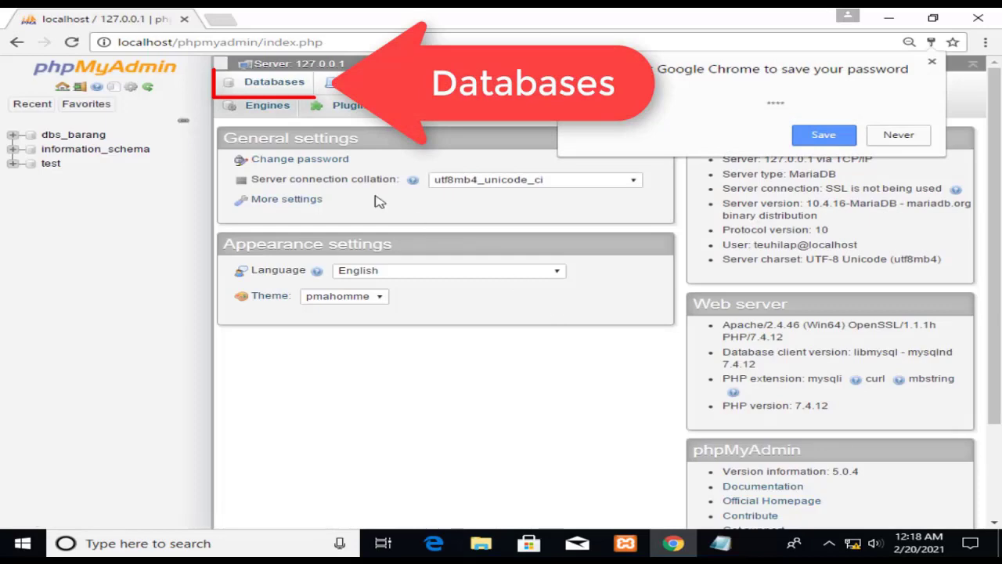
click(278, 83)
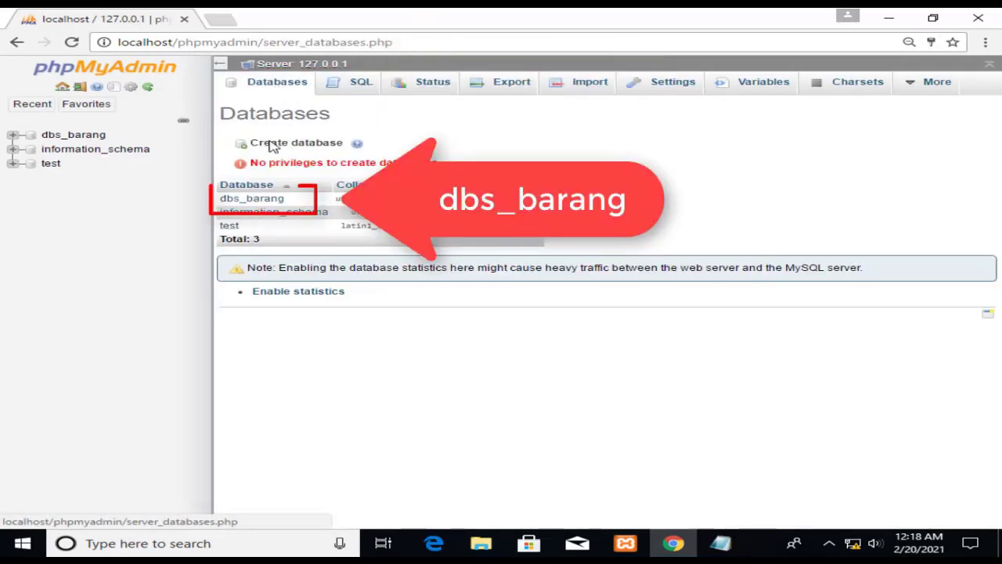
In dbs_barang, run INSERT INTO tblbarang VALUES(NULL,'09','Jam',90,9000);.
click(273, 201)
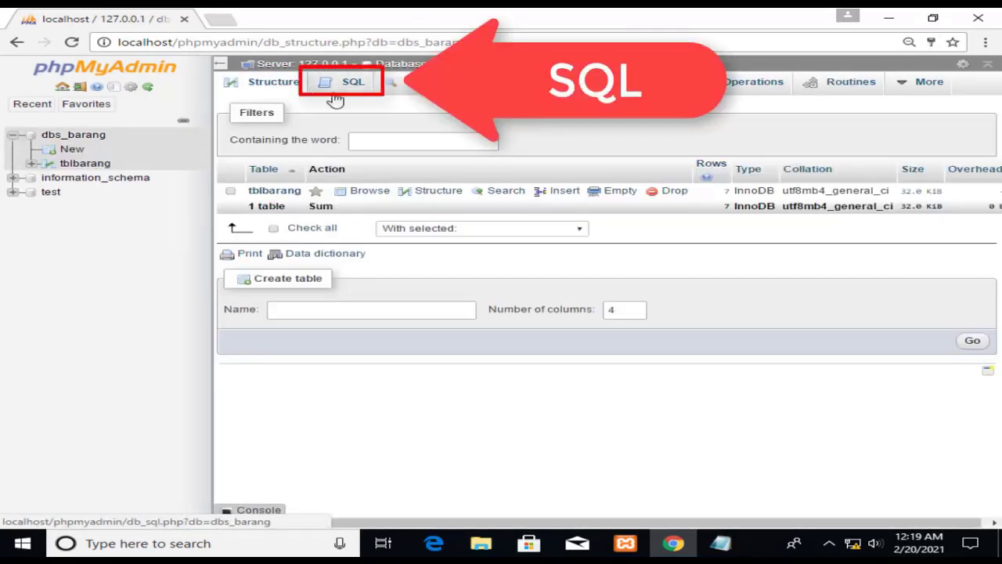
click(337, 92)
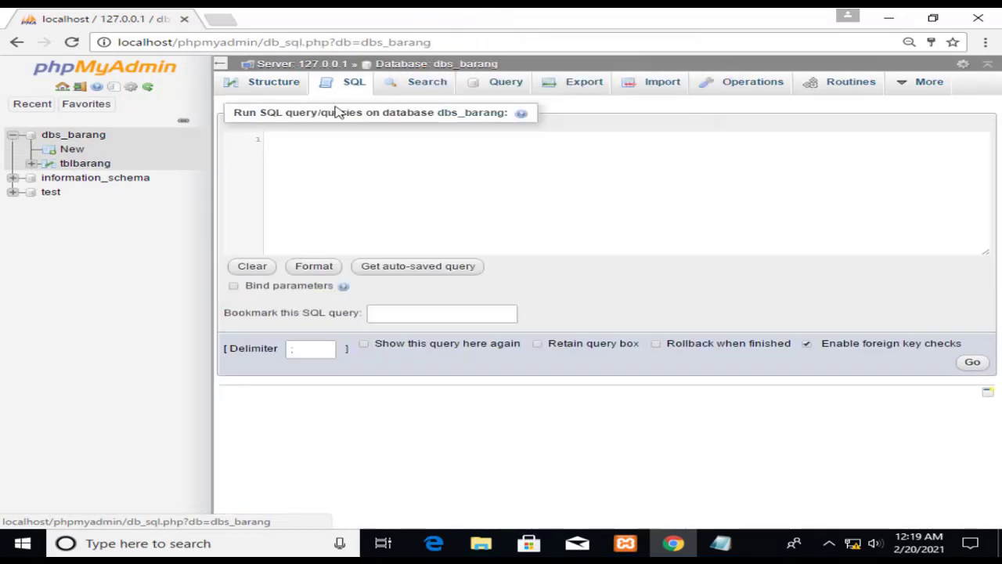
click(338, 180)
text(INSERT INTO tblbarang VALUES(NULL,'09','Jam',90,9000);)
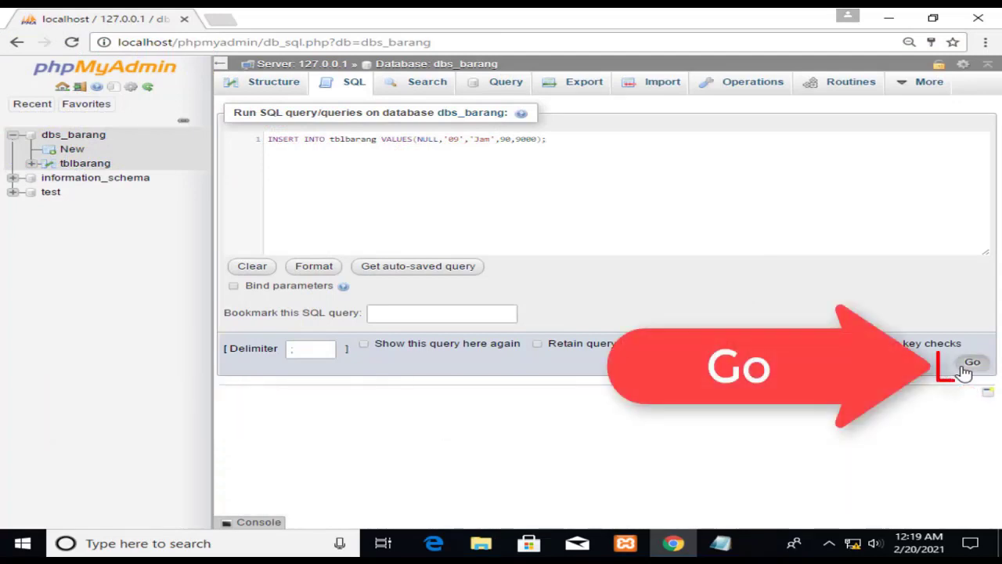
click(966, 365)
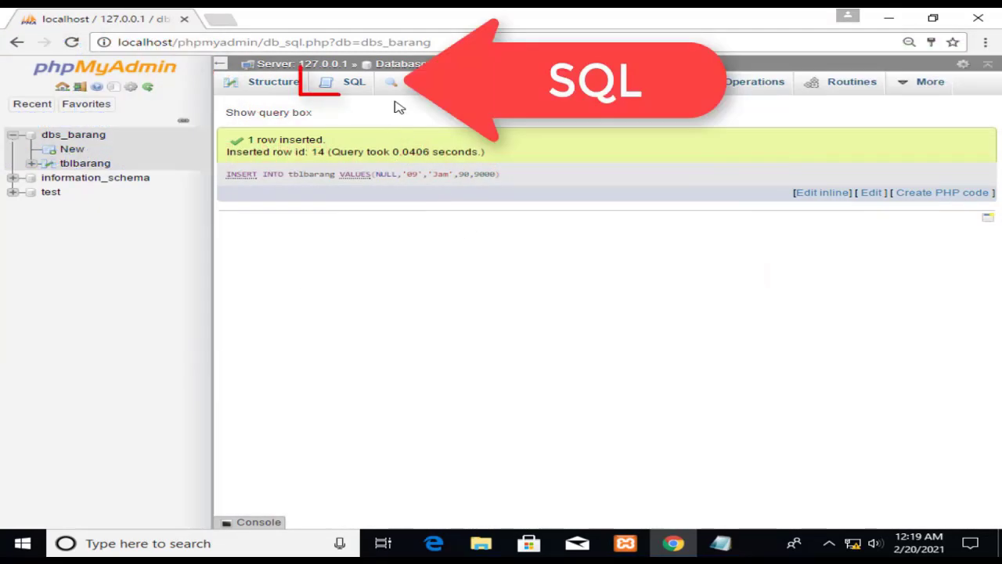
Run SELECT * FROM tblbarang; to show 8 rows including the 09 Jam item.
click(356, 95)
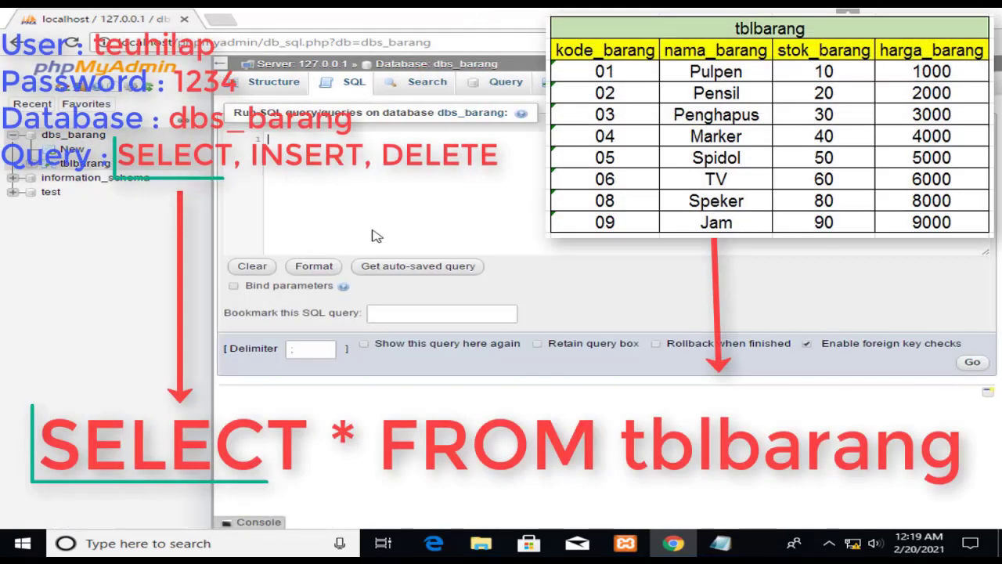
text(SELECT * FROM tblbarang;)
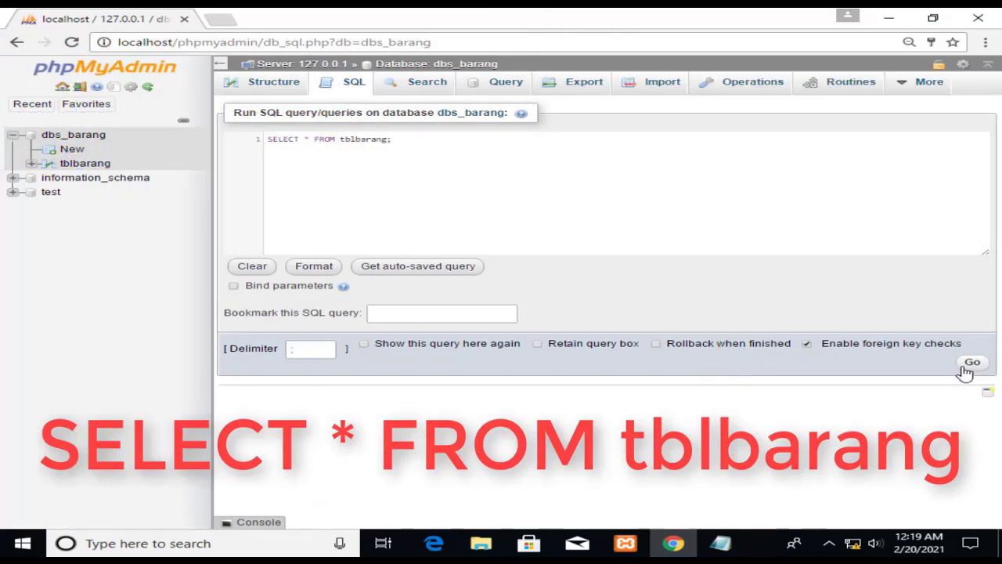
click(971, 363)
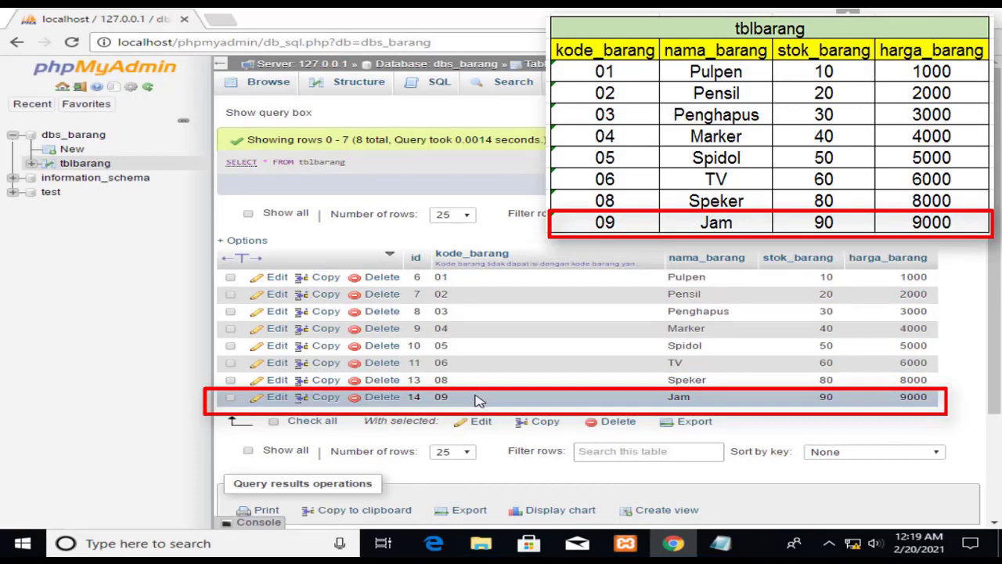
Run UPDATE tblbarang SET nama_barang='Bola' WHERE id=14 in the tblbarang SQL editor.
click(433, 92)
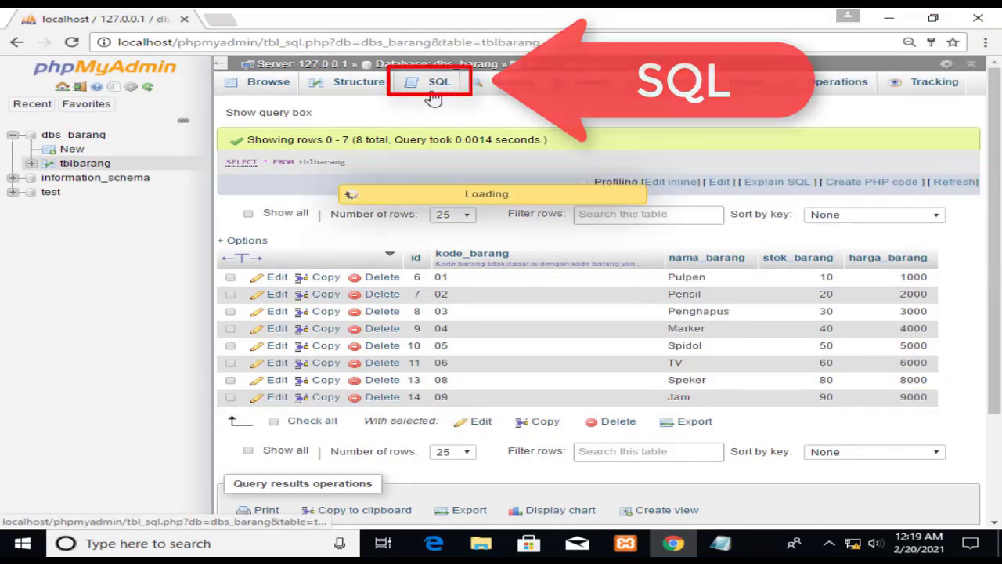
text(UPDATE tblbarang SET nama_barang='Bola' WHERE id=14;)
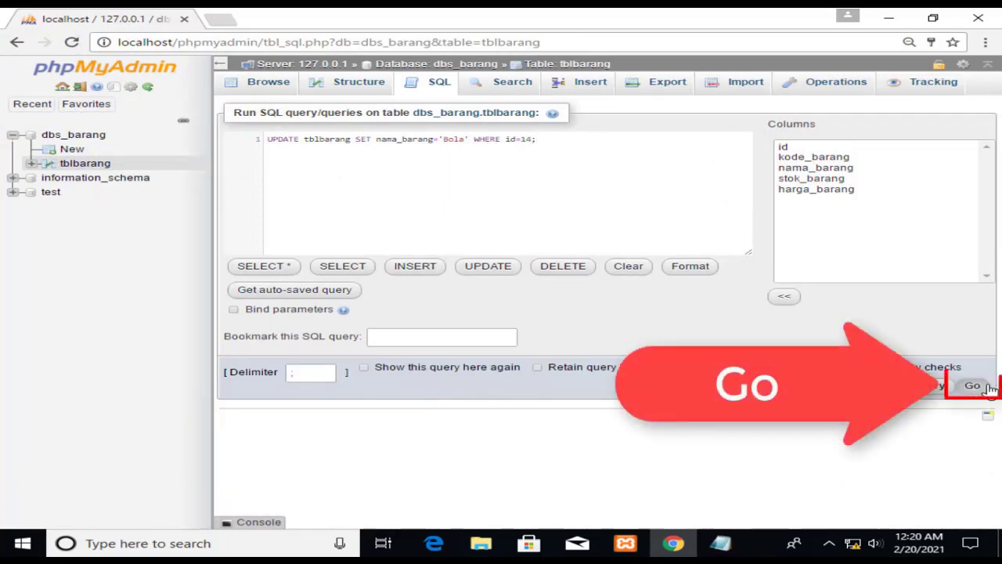
click(987, 386)
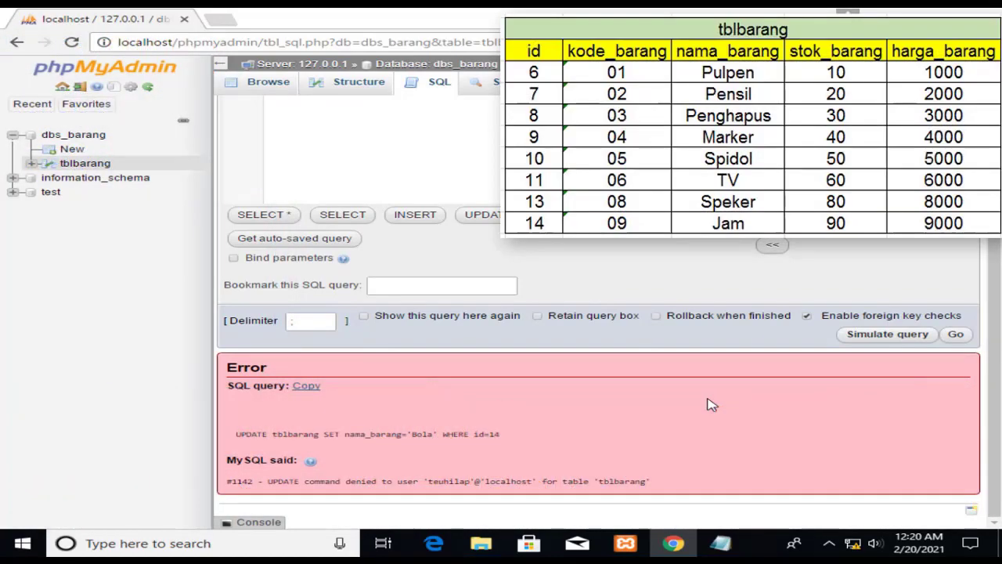
Replace the failed query with DELETE FROM tblbarang WHERE id=14, run it and confirm the deletion.
scroll(709, 405, up, 1)
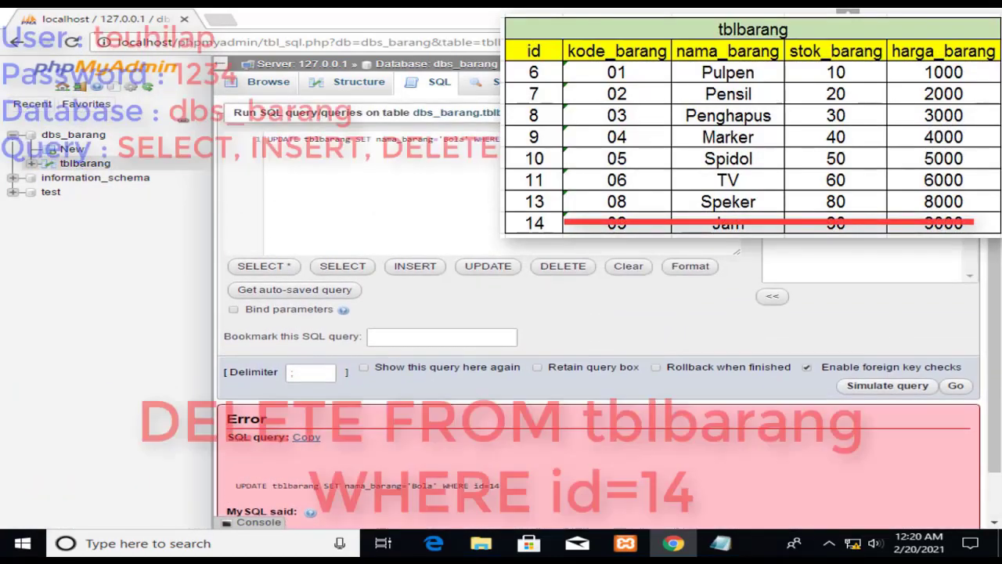
drag(541, 140, 249, 142)
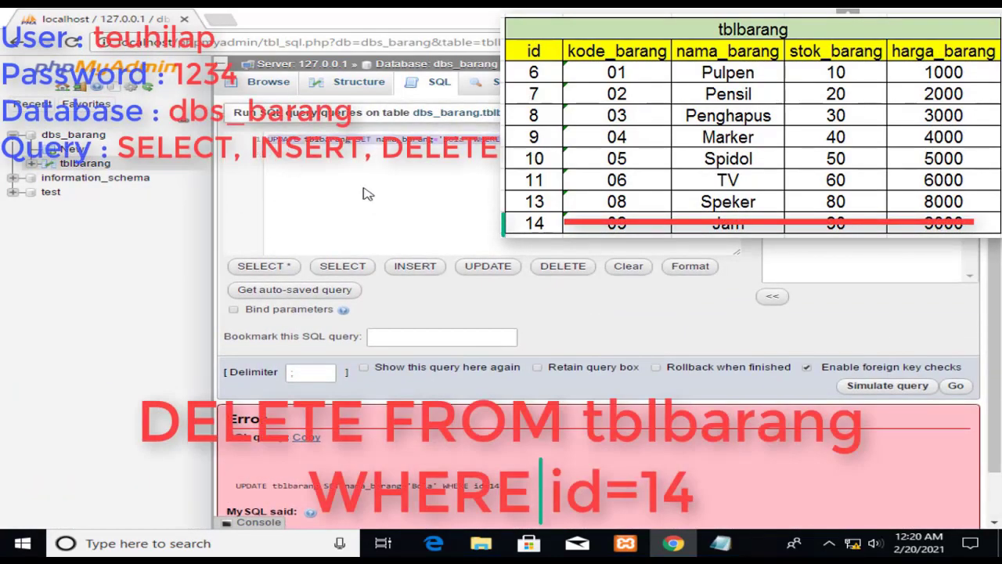
text(DELETE FROM tblbarang WHERE id=14;)
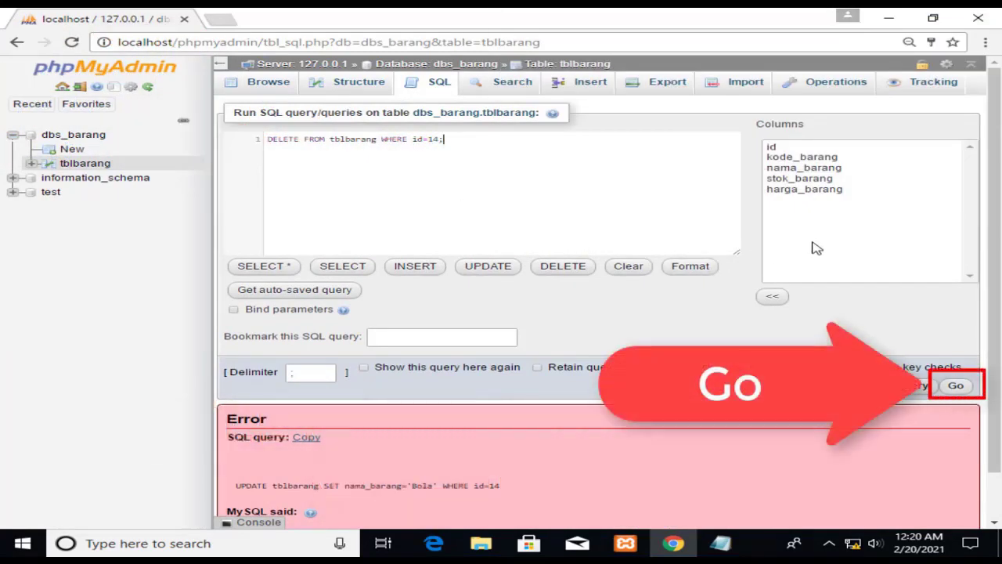
click(969, 392)
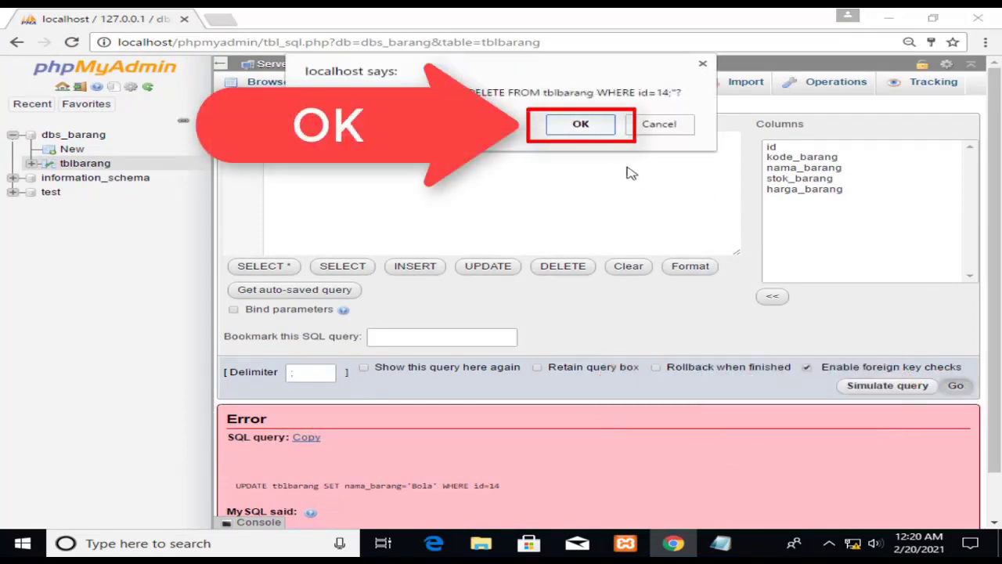
click(607, 131)
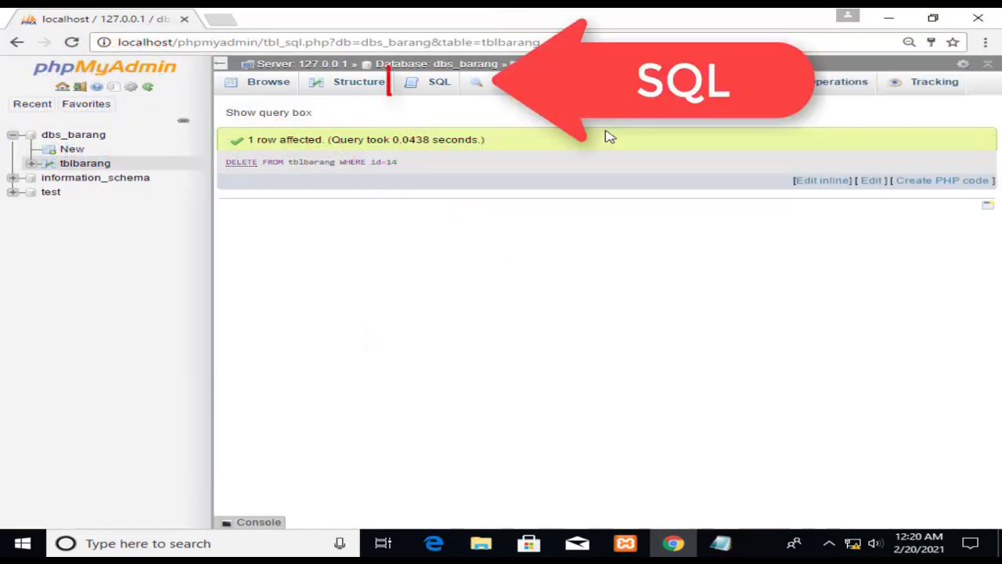
Run SELECT * FROM tblbarang to list the remaining rows without Jam.
click(435, 96)
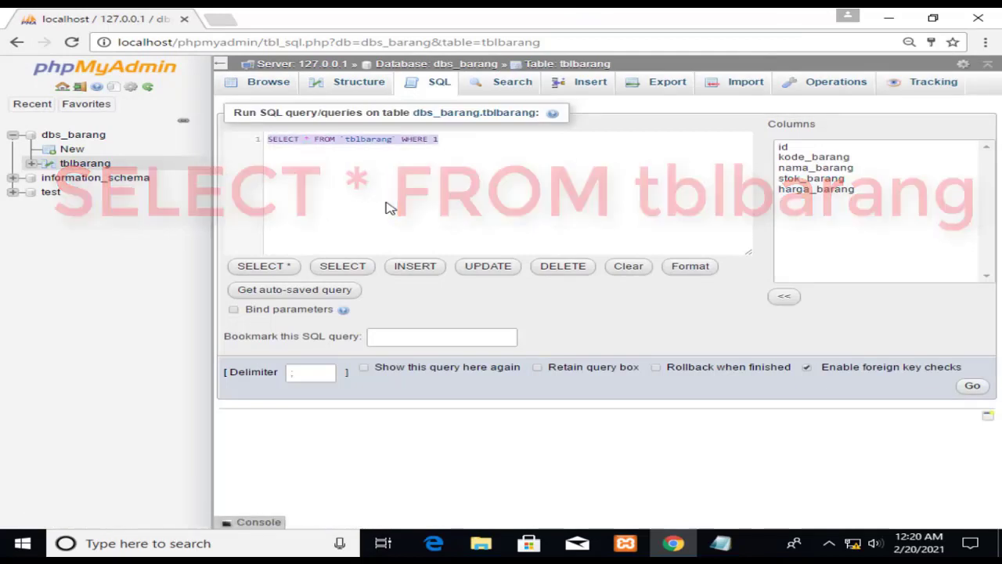
text(SELECT * FROM tblbarang;)
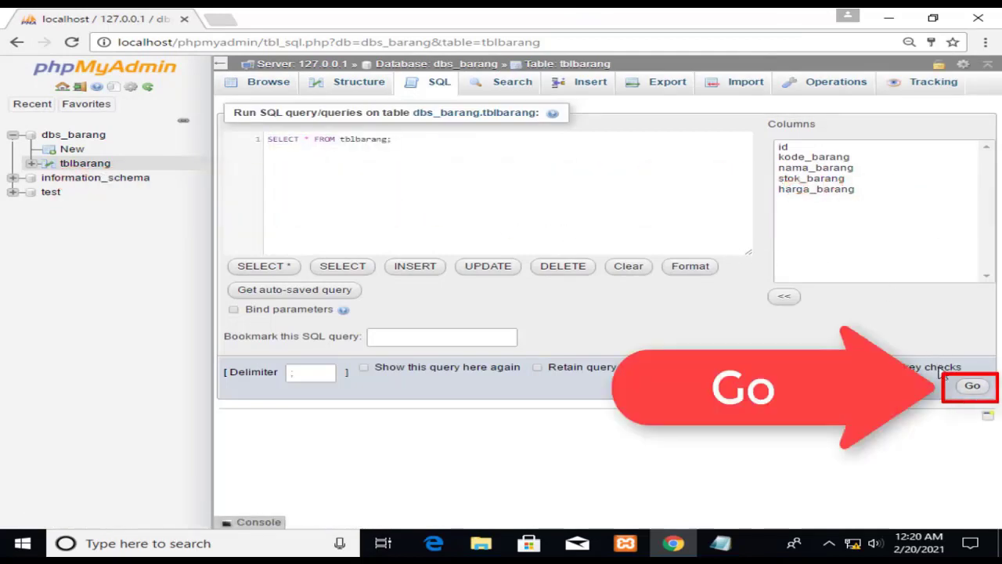
click(971, 387)
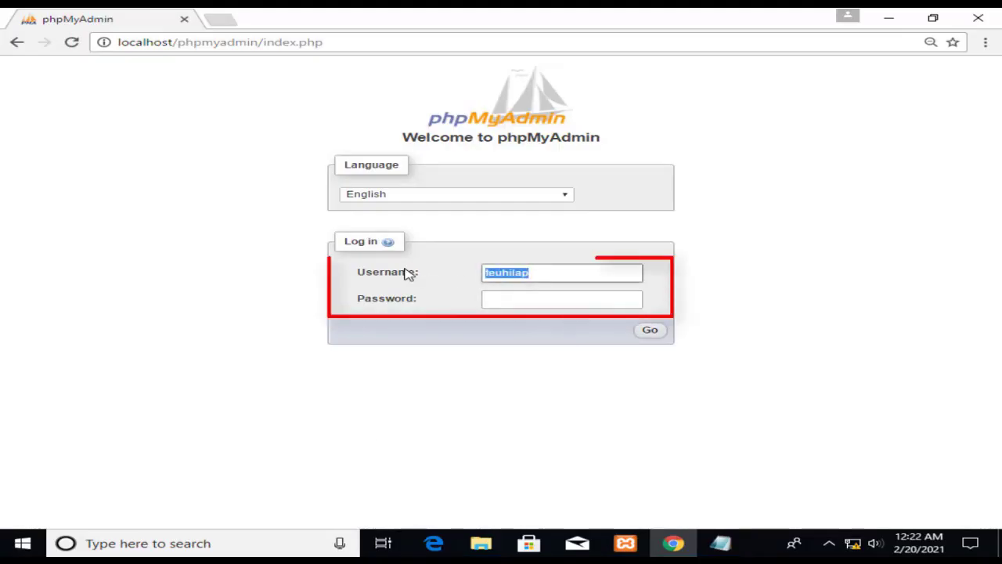
Log back in as root and run GRANT ALL PRIVILEGES ON dbs_barang.* for the test user.
text(root)
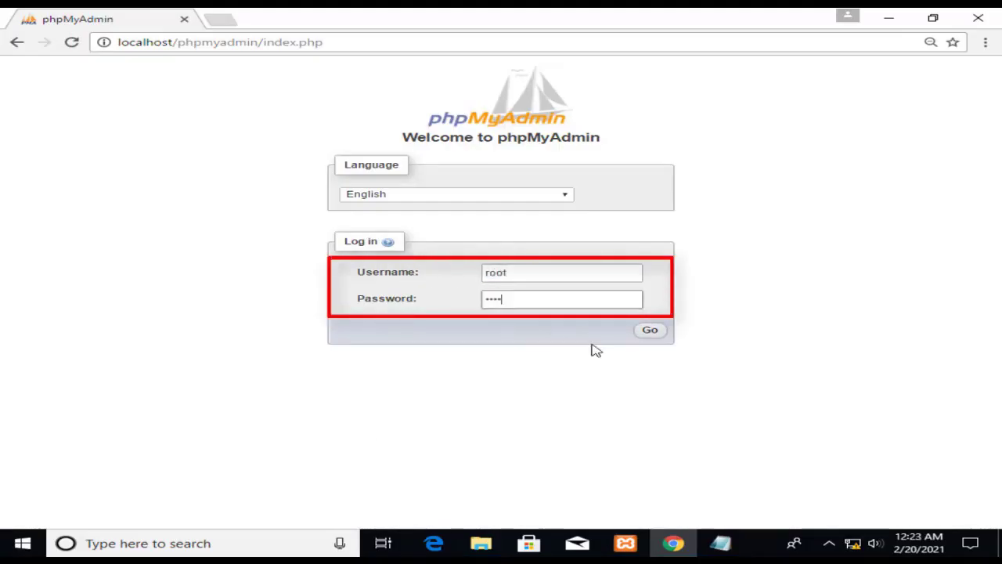
click(650, 330)
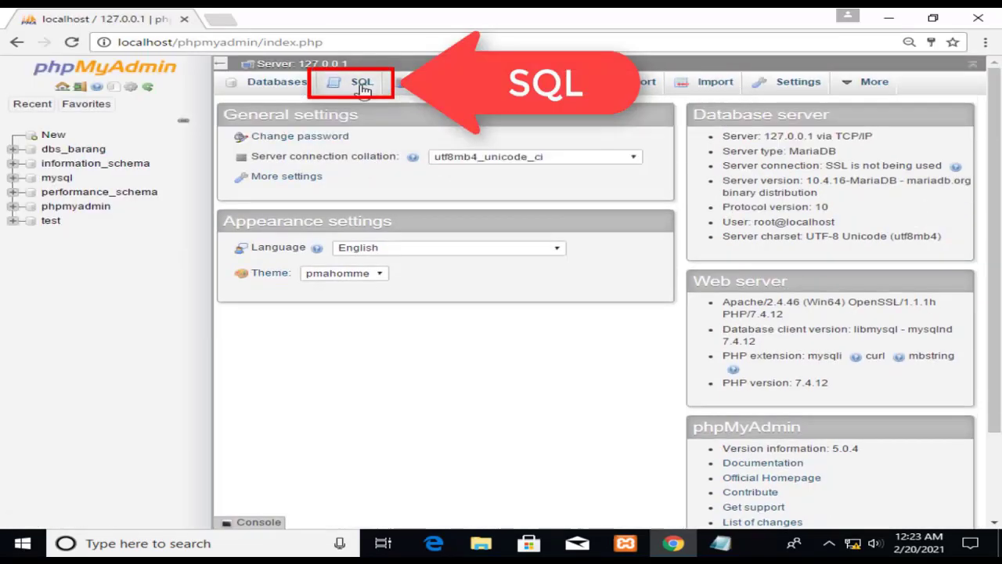
click(361, 84)
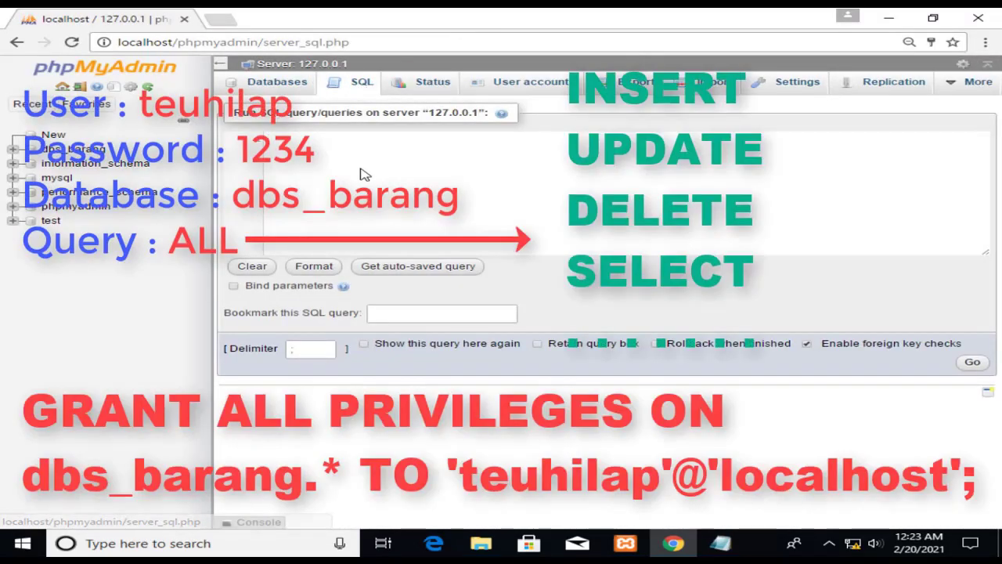
text(GRANT ALL PRIVILEGES ON dbs_barang.* TO 'teuhilap'@'localhost';)
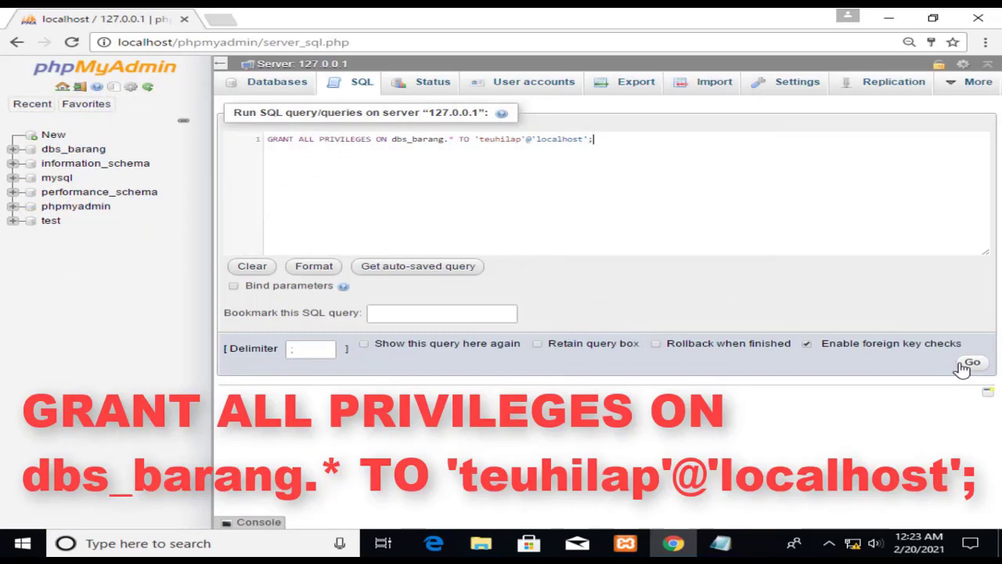
click(968, 365)
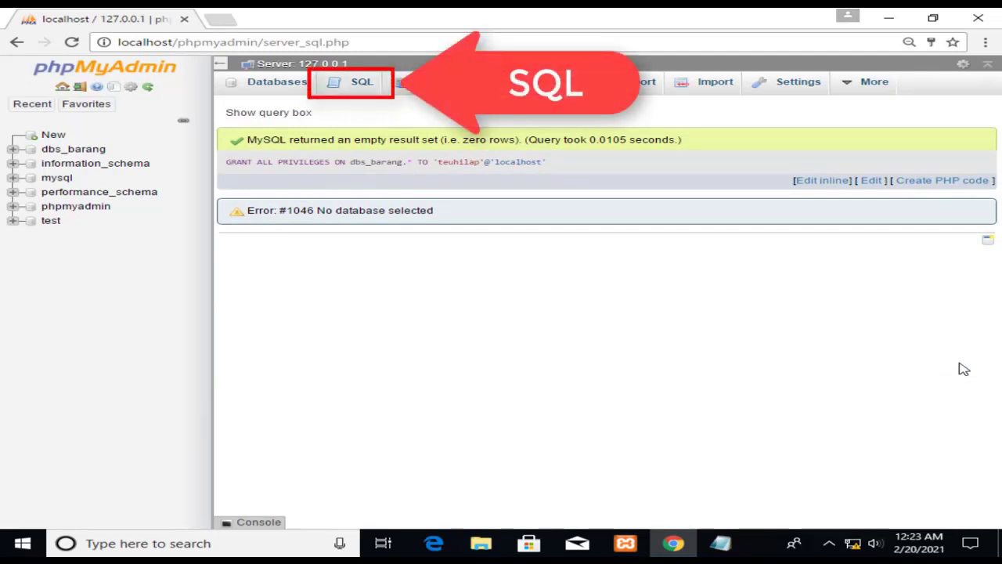
Run a SHOW GRANTS FOR query on the test user in the server SQL editor.
click(362, 99)
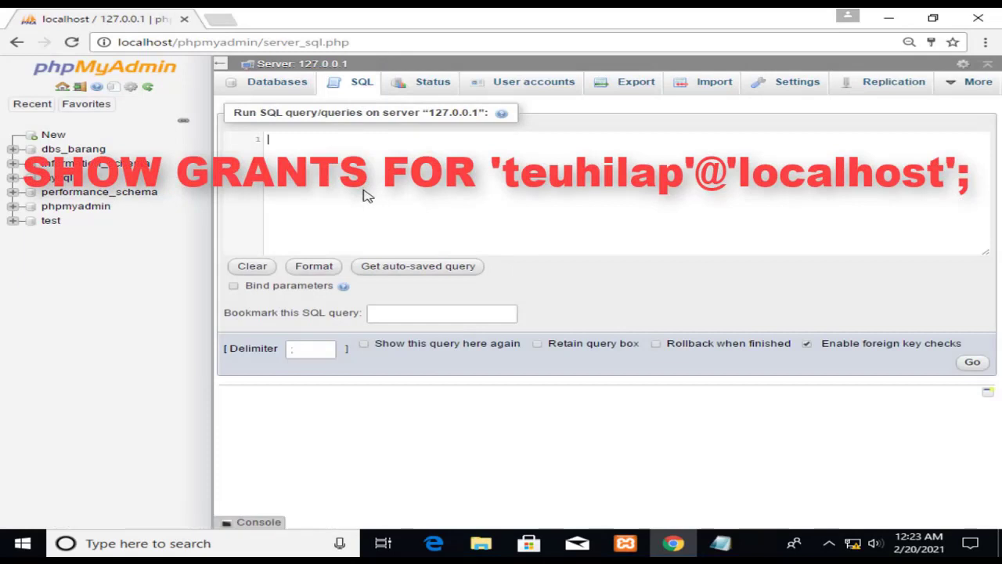
text(SHOW GRANTS FOR 'teuhilap'@'localhost';)
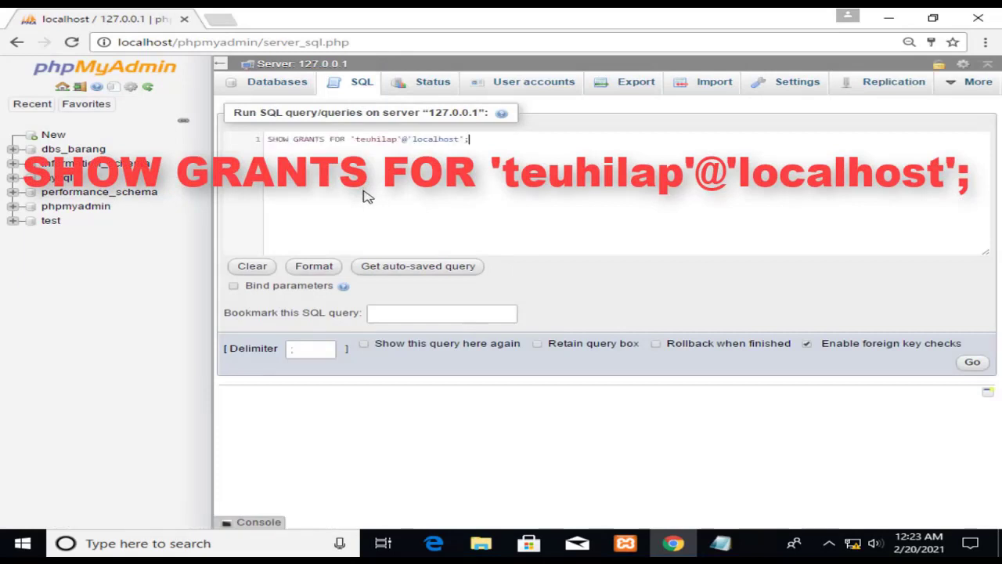
click(973, 362)
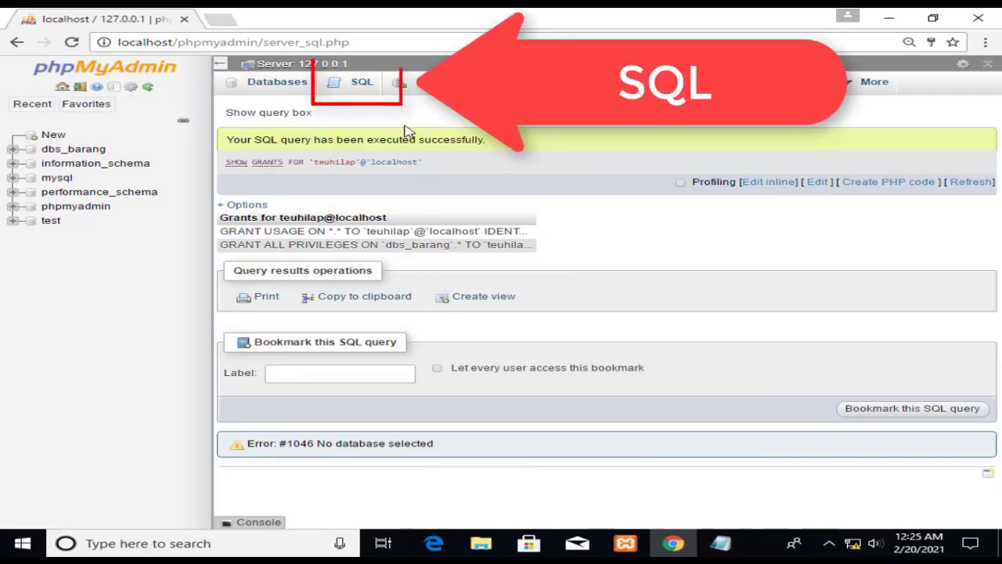
Run REVOKE SELECT ON dbs_barang.* for the test user, then load a fresh SHOW GRANTS query.
click(364, 92)
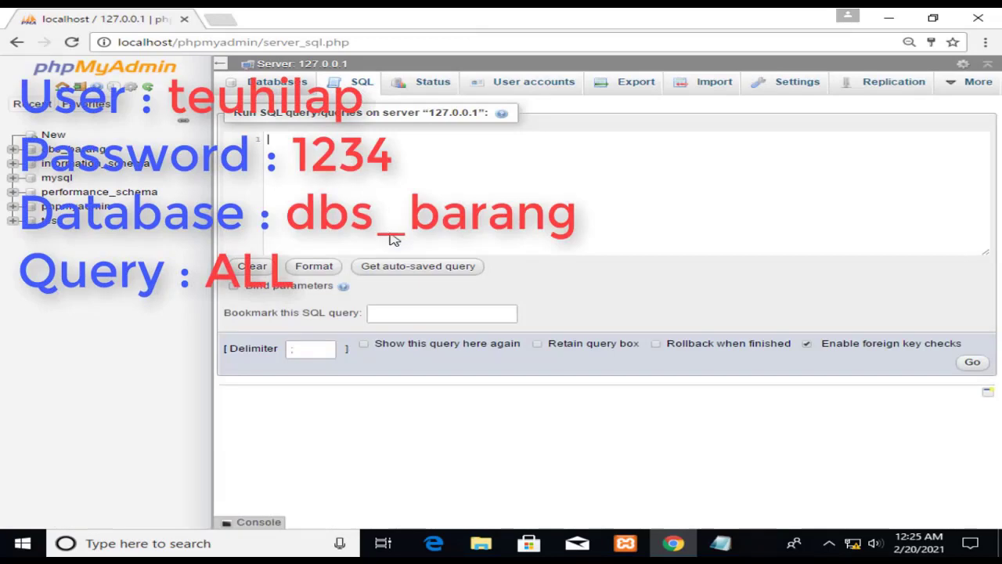
text(REVOKE SELECT ON dbs_barang.* FROM 'teuhilap'@'localhost';)
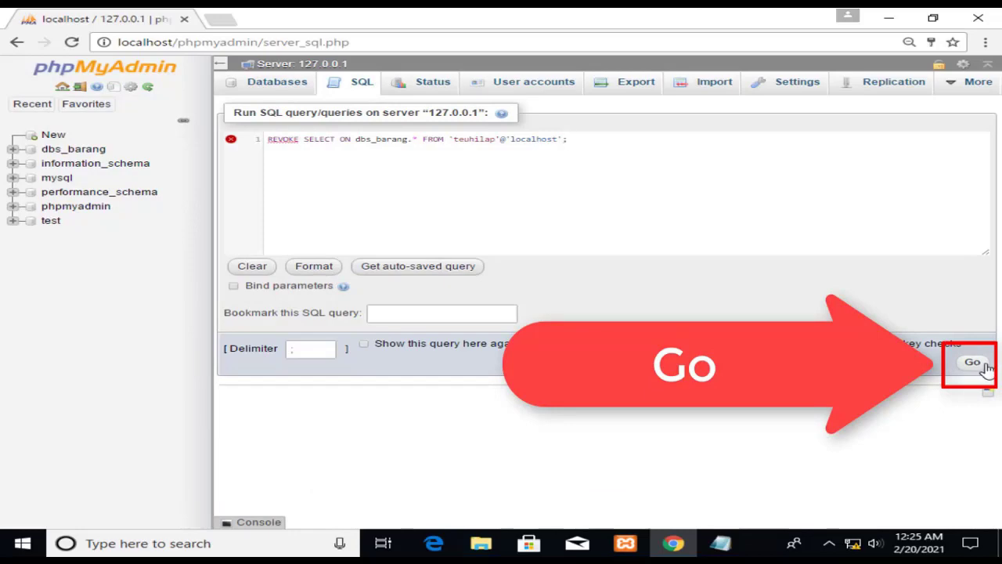
click(980, 365)
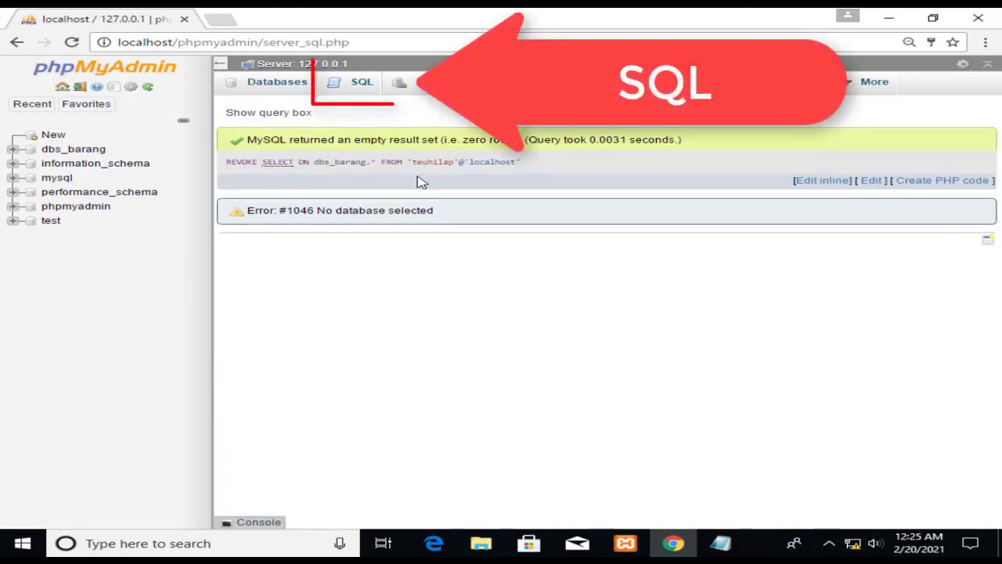
click(360, 96)
text(SHOW GRANTS FOR 'teuhilap'@'localhost';)
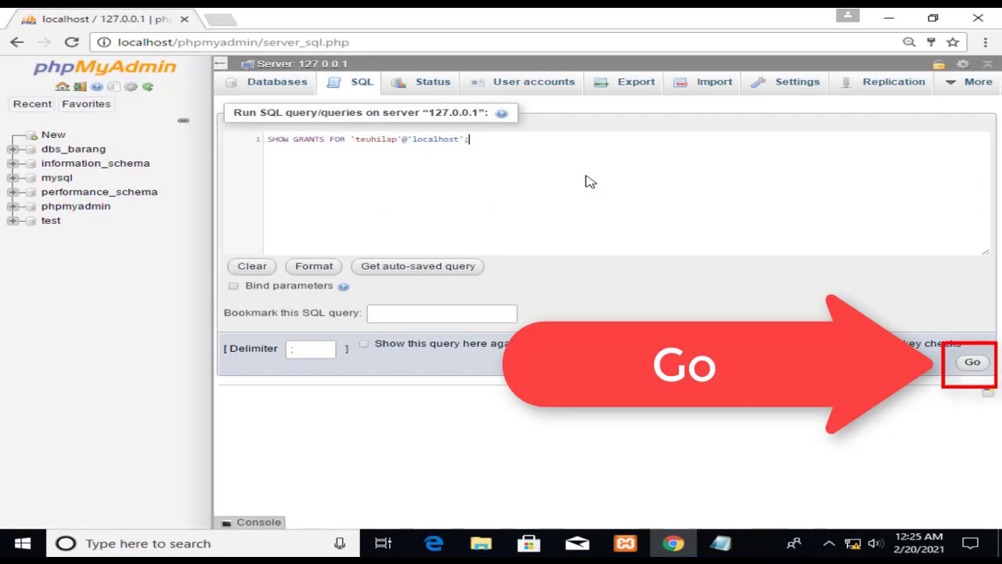
Run the SHOW GRANTS query to confirm SELECT no longer appears among the privileges.
click(972, 364)
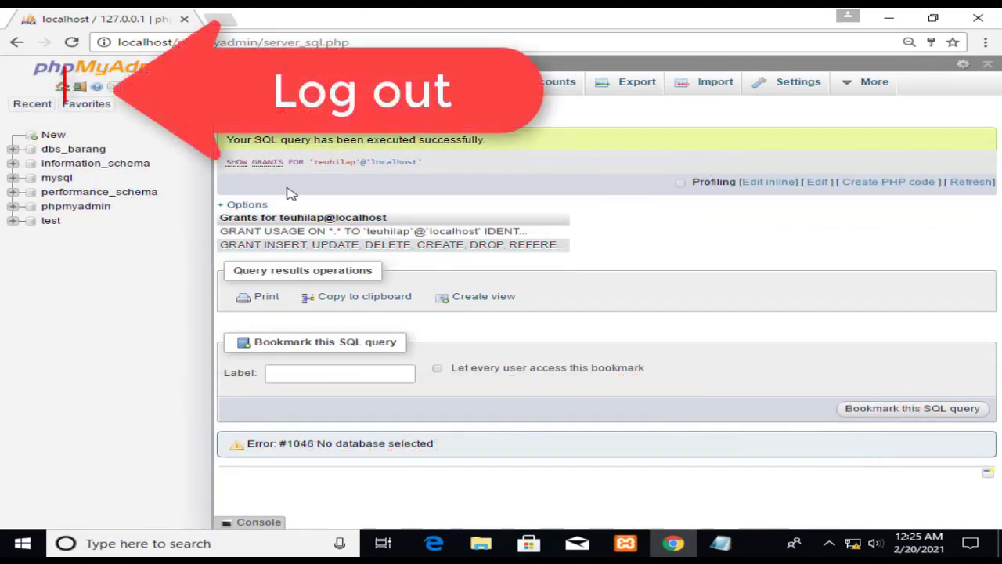
Log out of root and sign in with the restricted test user's name and password.
click(84, 92)
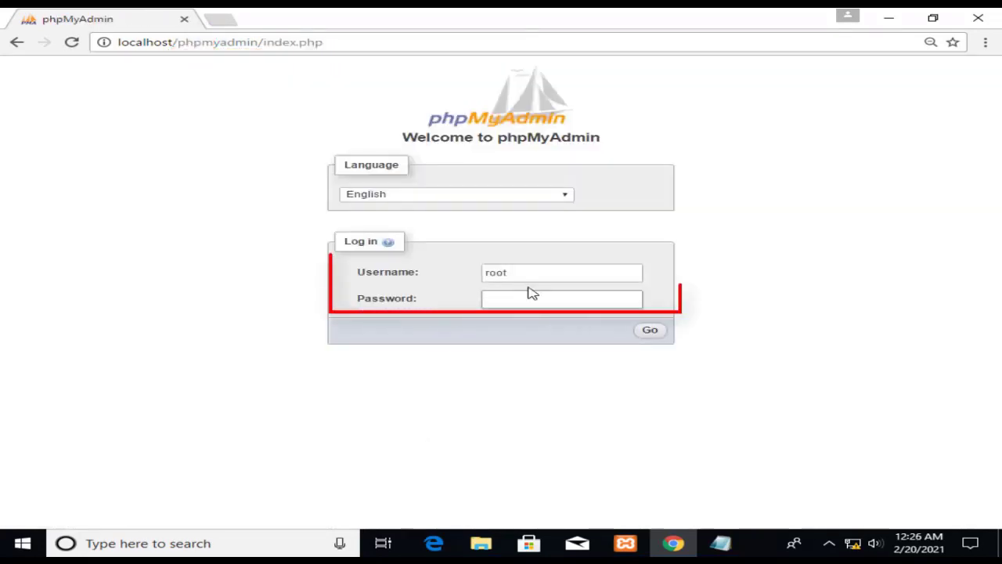
drag(513, 272, 436, 277)
text(teu)
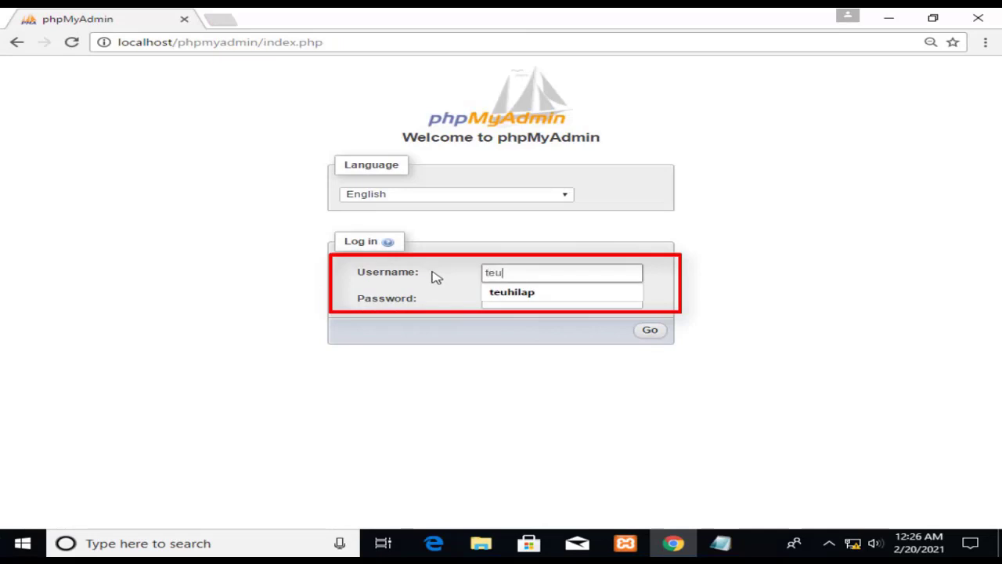
text(hilap)
key(Tab)
text(••••)
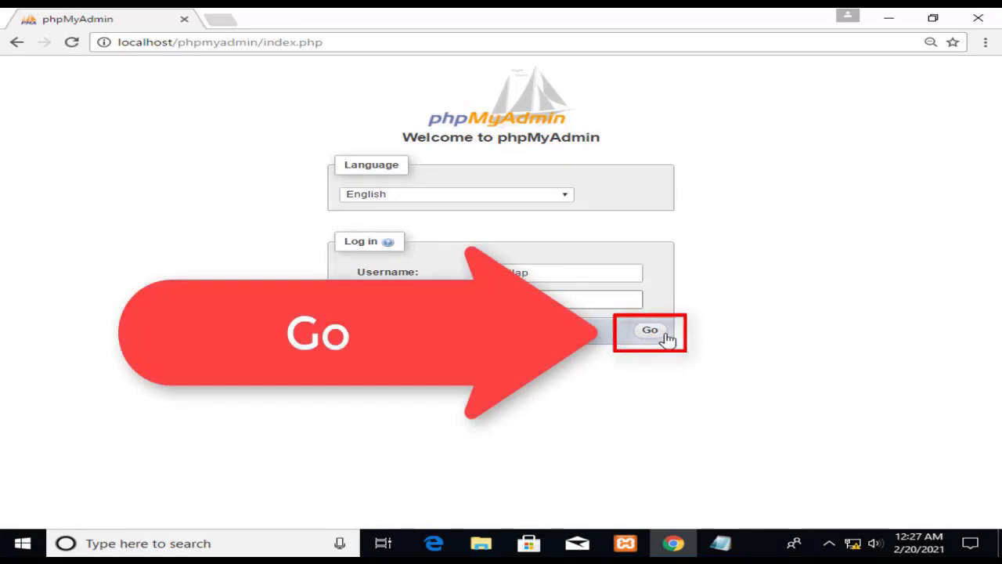
click(664, 336)
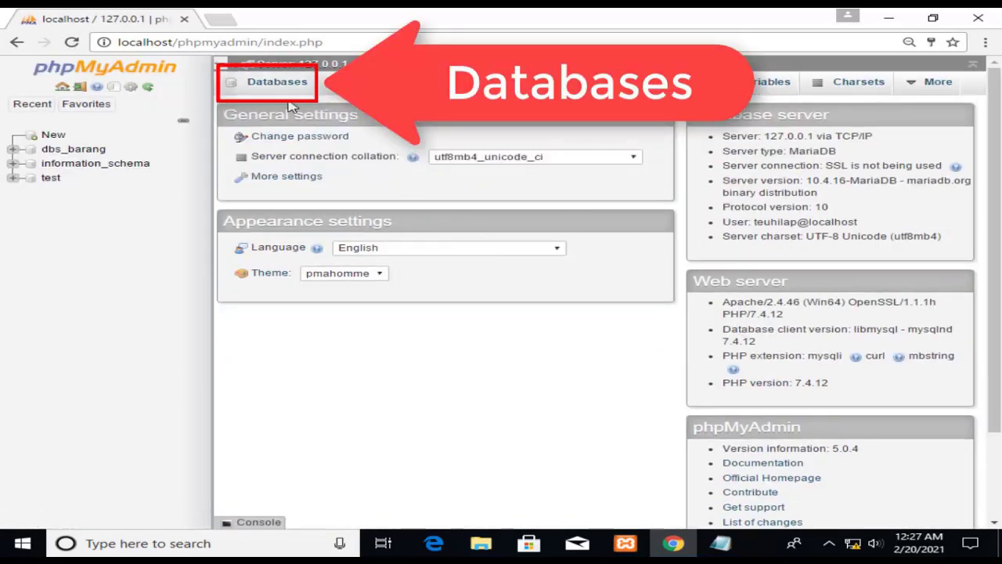
Open dbs_barang and run SELECT * FROM tblbarang as the restricted user.
click(285, 87)
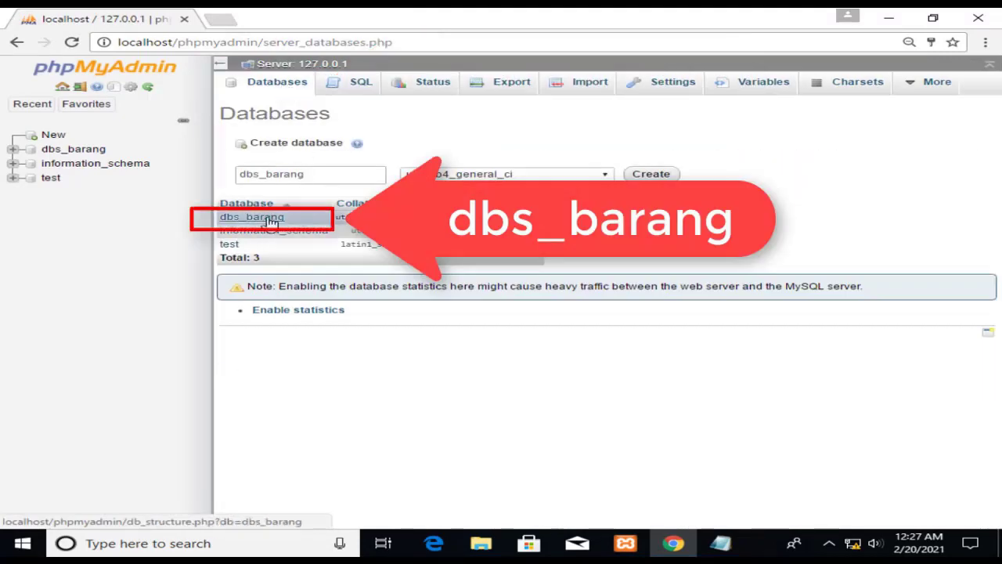
click(270, 222)
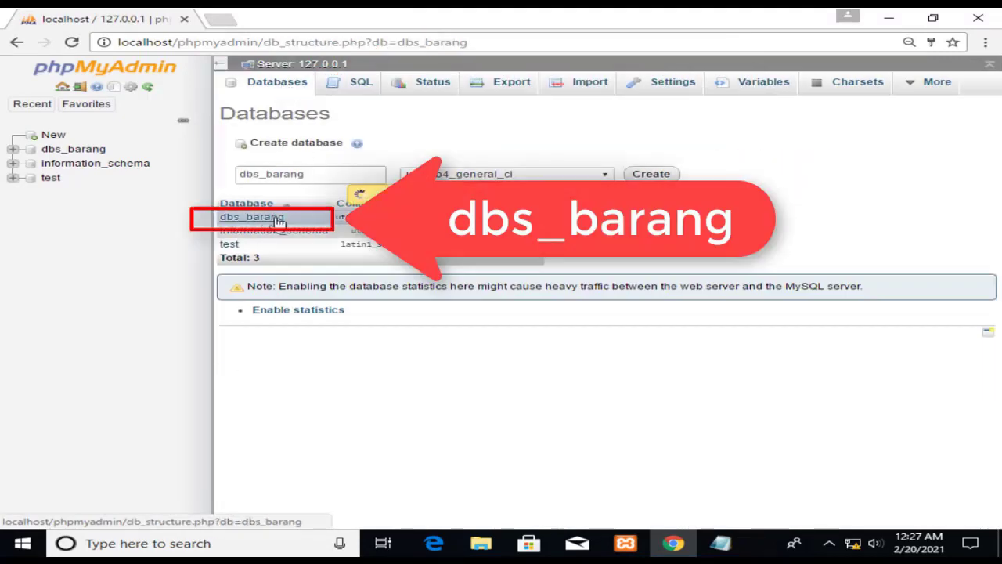
click(358, 90)
text(SELECT * FROM tblbarang;)
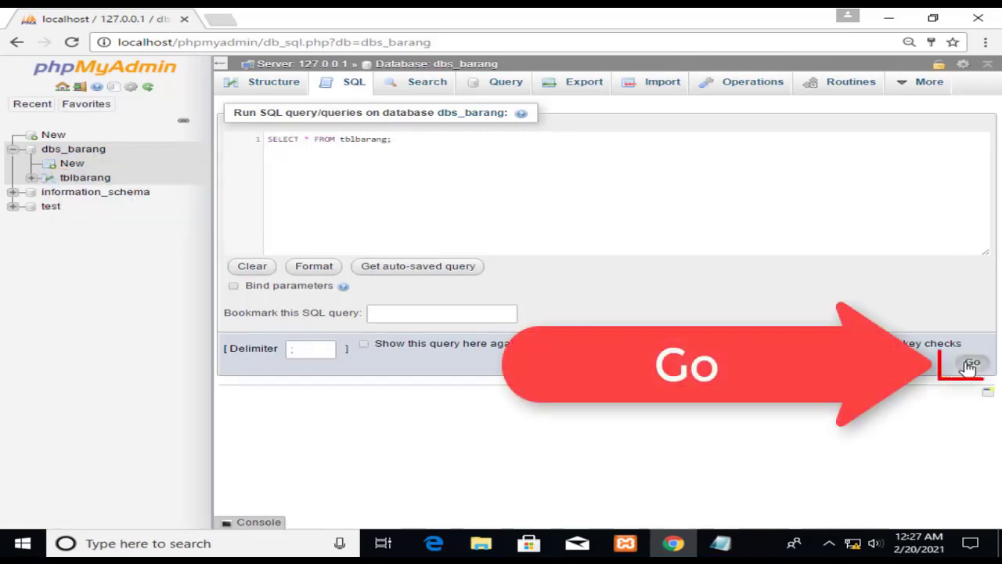
click(971, 364)
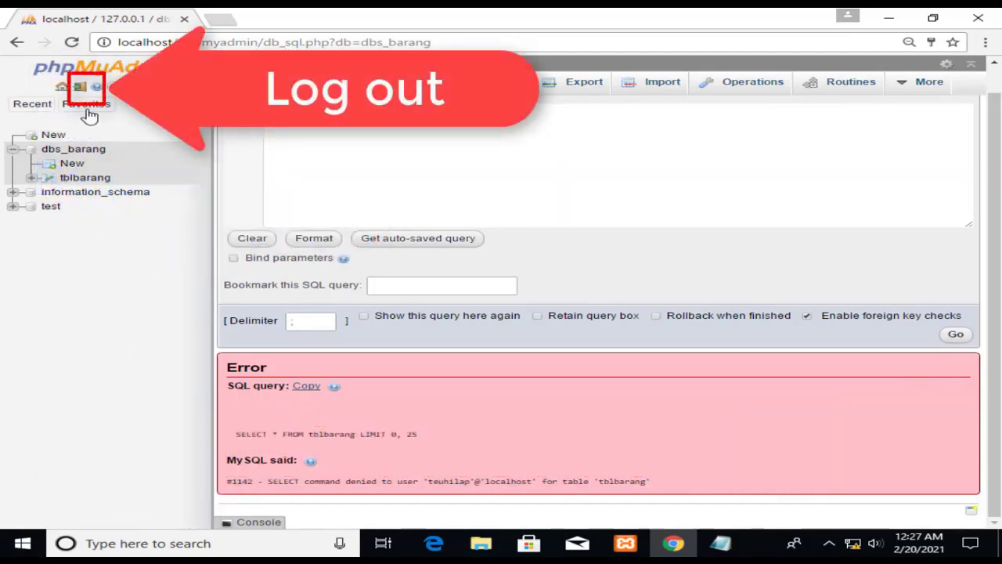
Log out of the restricted session and sign back in as root.
click(85, 92)
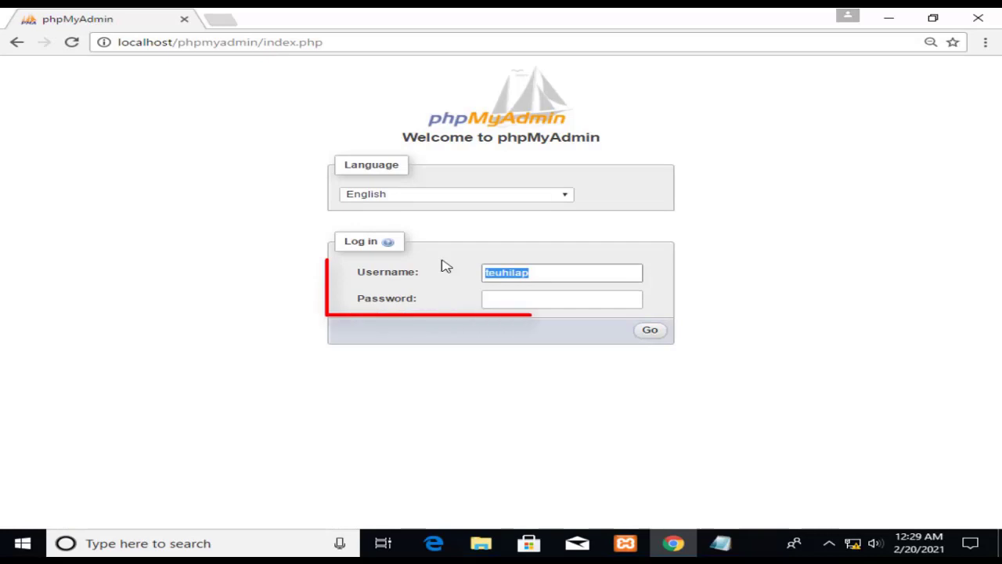
text(root)
key(Tab)
text(****)
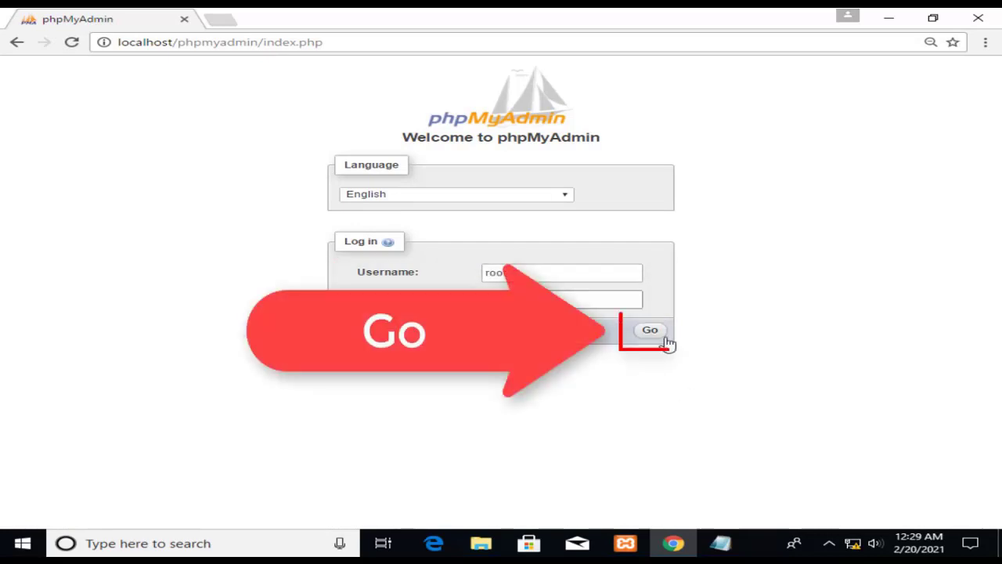
click(664, 336)
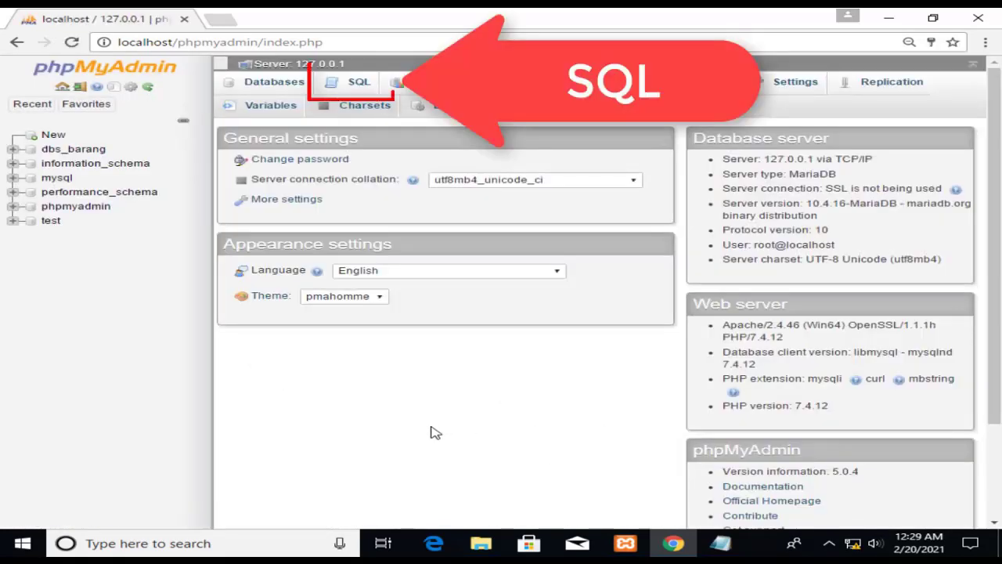
Run REVOKE INSERT, DELETE ON dbs_barang.* for the test user.
click(346, 88)
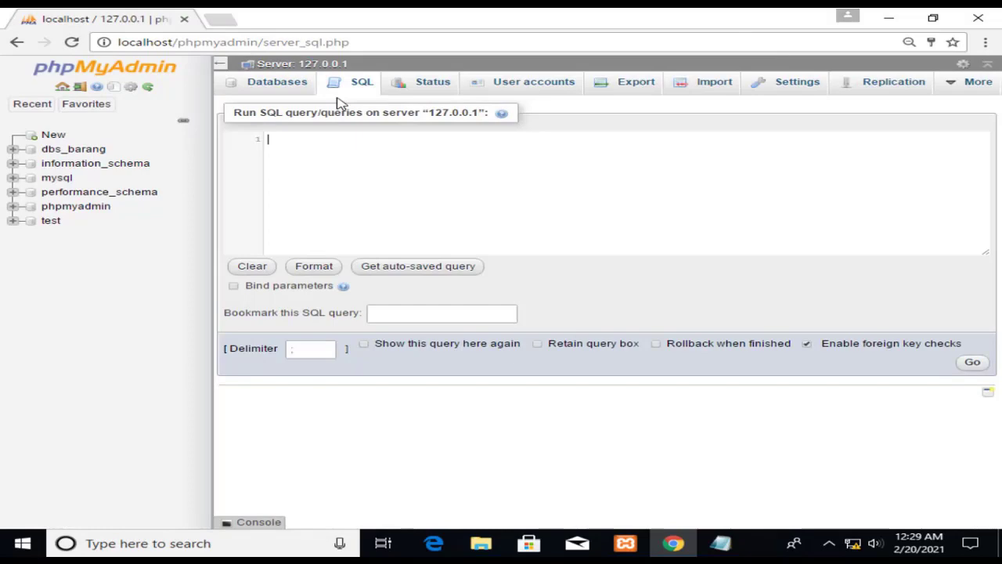
text(REVOKE INSERT, DELETE ON dbs_barang.* FROM 'teuhilap'@'localhost';)
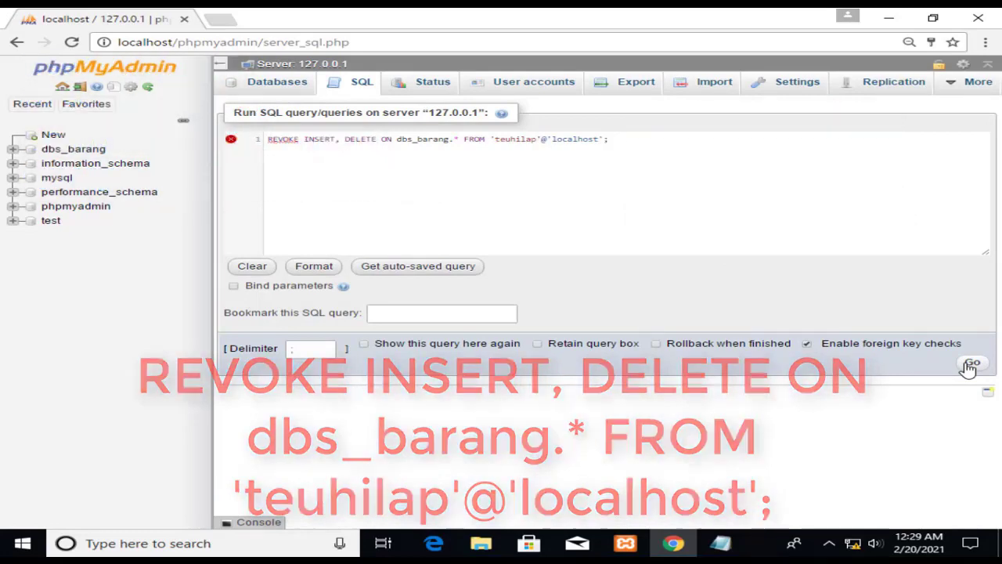
click(970, 365)
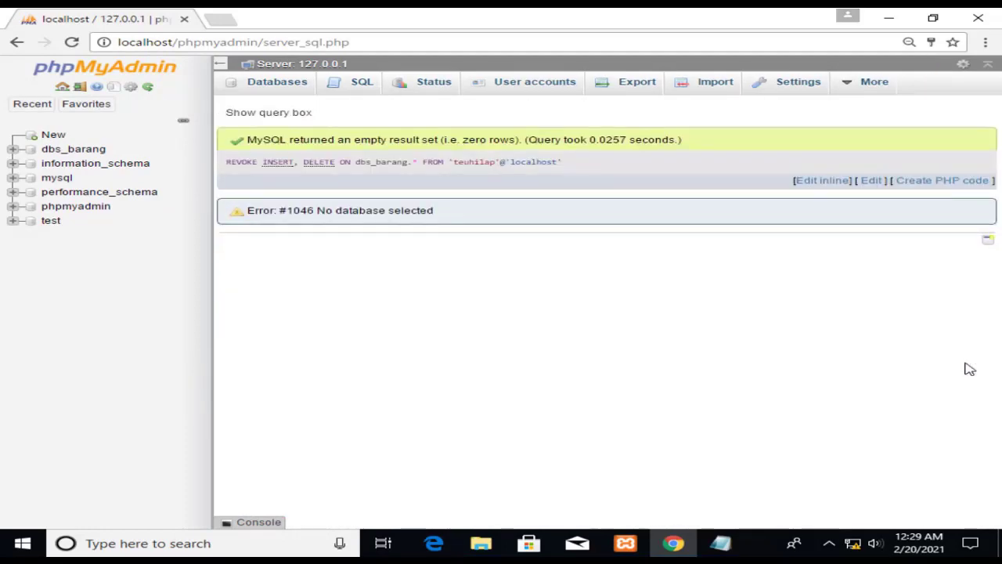
Run SHOW GRANTS for the test user: UPDATE, CREATE, DROP, REFERENCES, INDEX remain, without INSERT or DELETE.
click(366, 92)
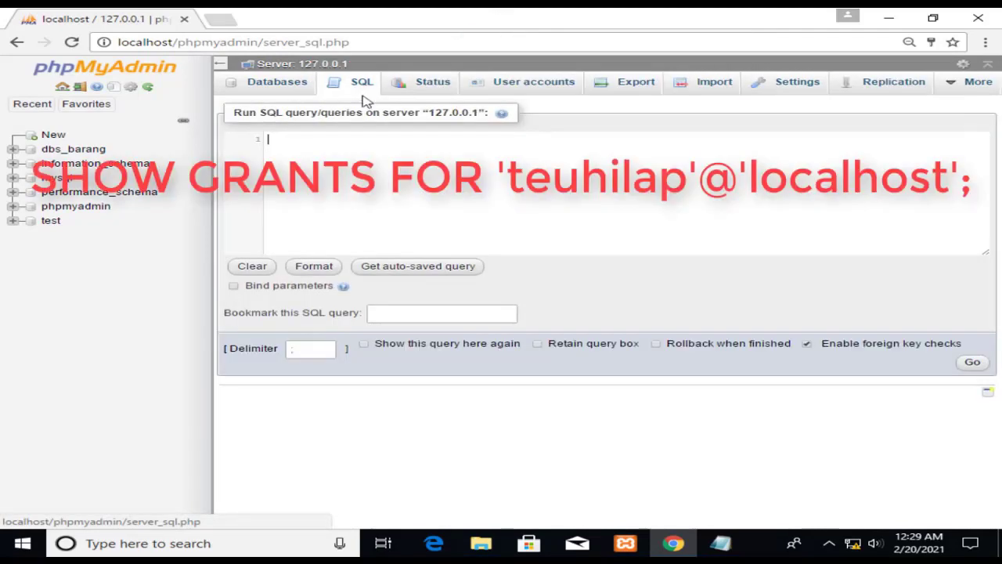
text(SHOW GRANTS FOR 'teuhilap'@'localhost';)
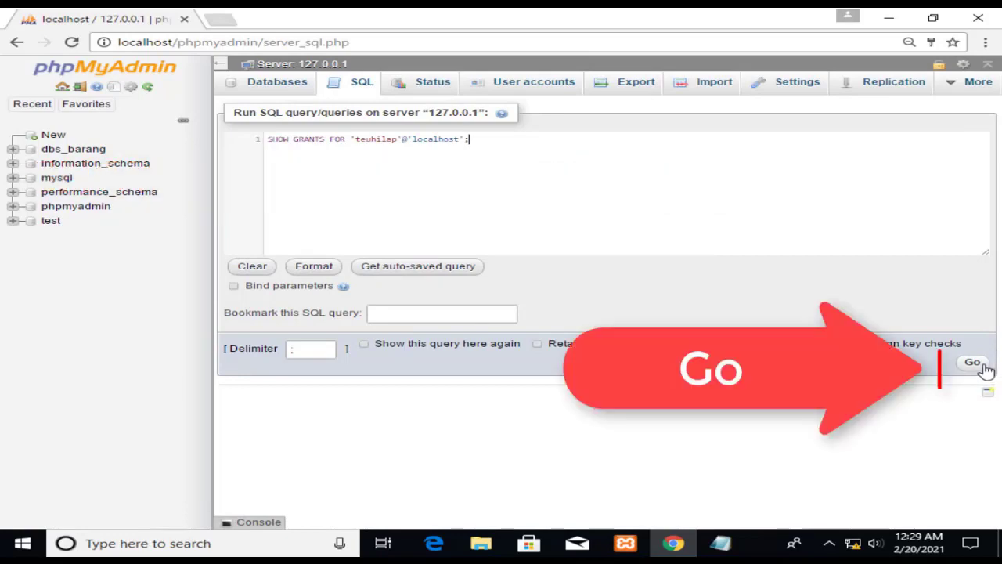
click(984, 364)
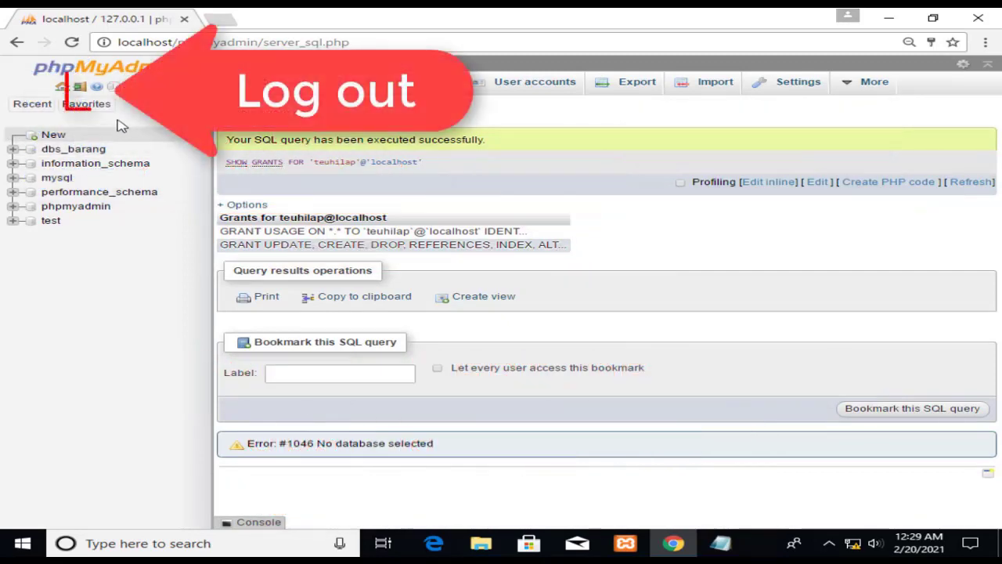
Log out of root and sign back in as the limited test user.
click(81, 88)
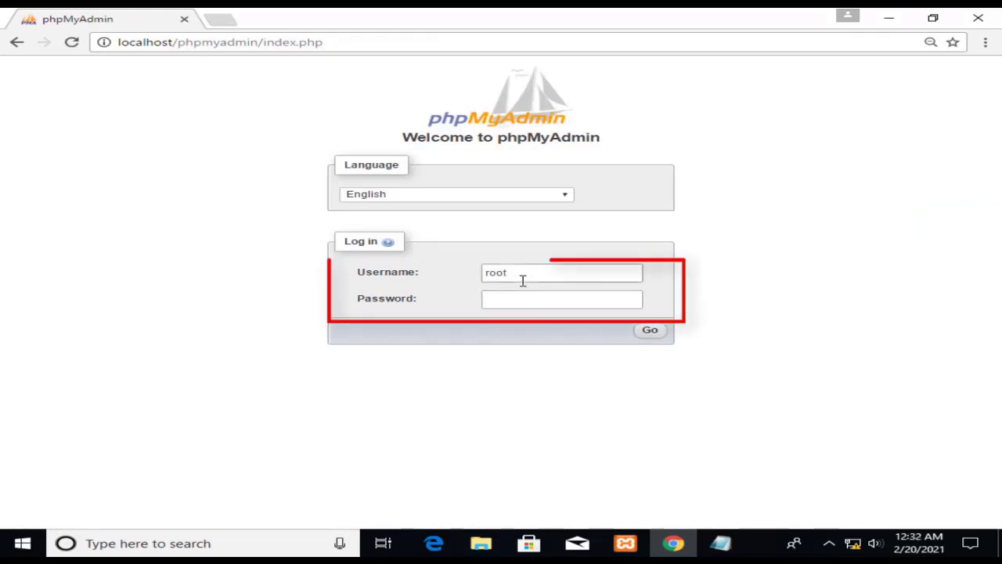
drag(524, 279, 418, 279)
text(te)
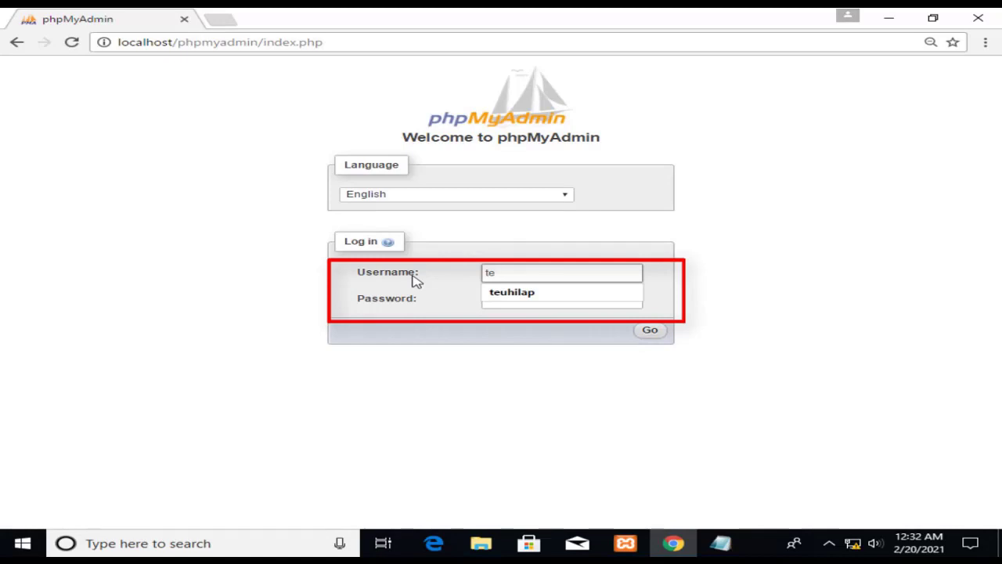
text(uhilap)
key(Tab)
text(••••)
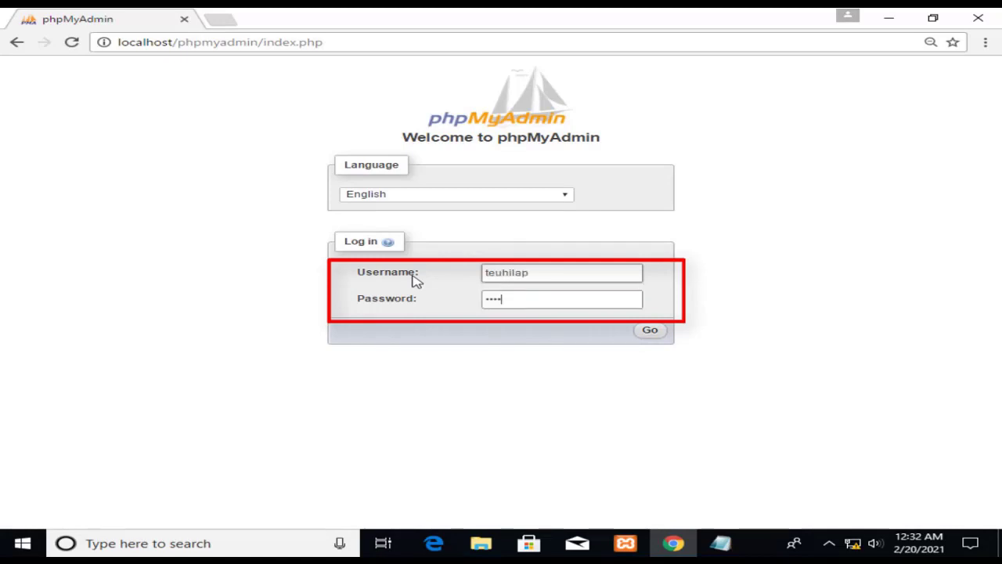
click(668, 333)
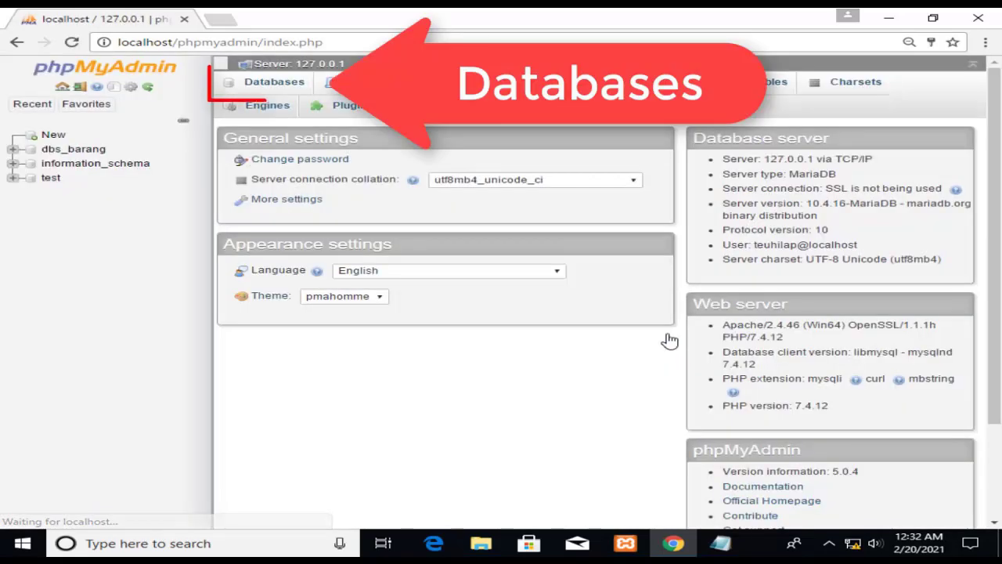
Open the SQL query page of the dbs_barang database.
click(288, 91)
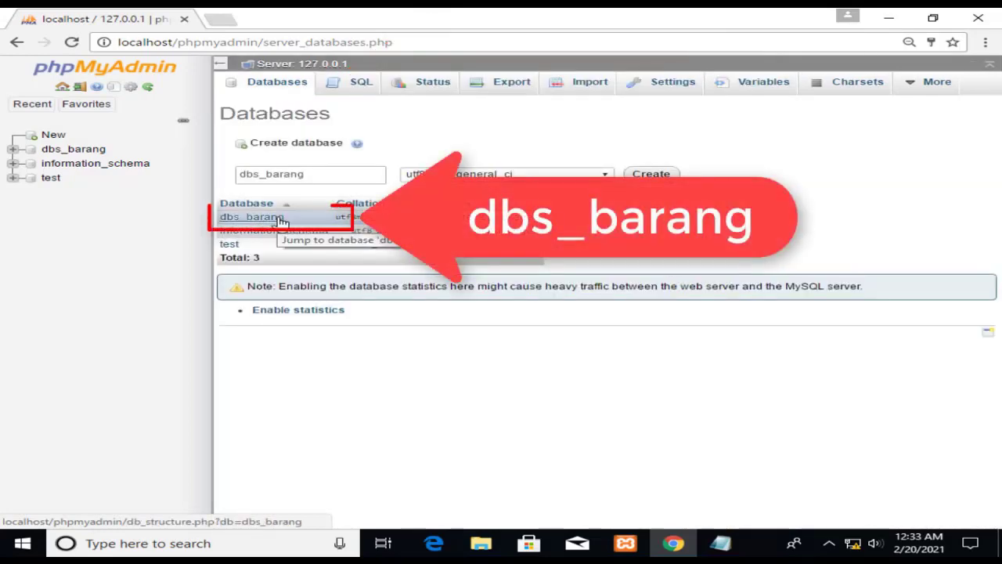
click(280, 218)
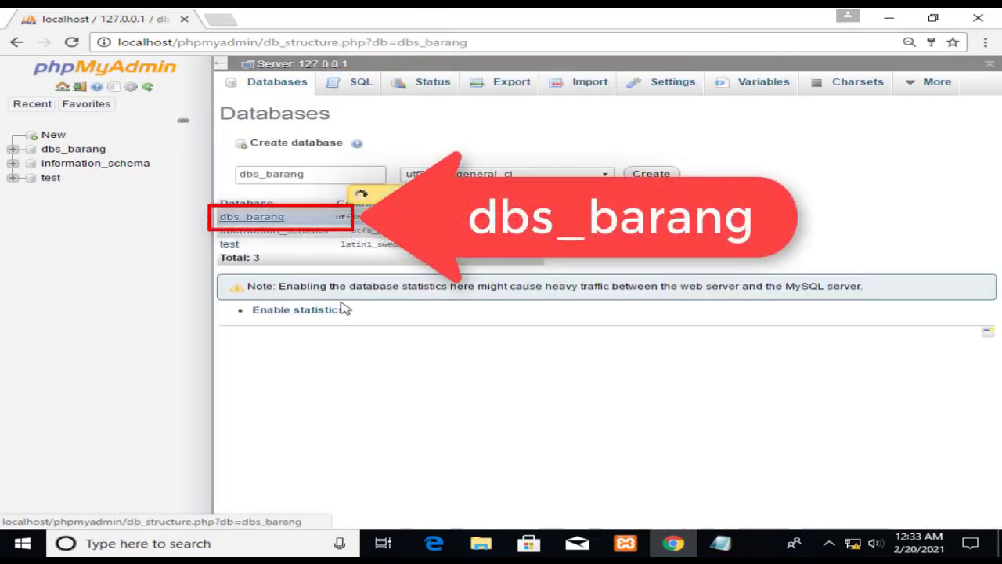
click(351, 86)
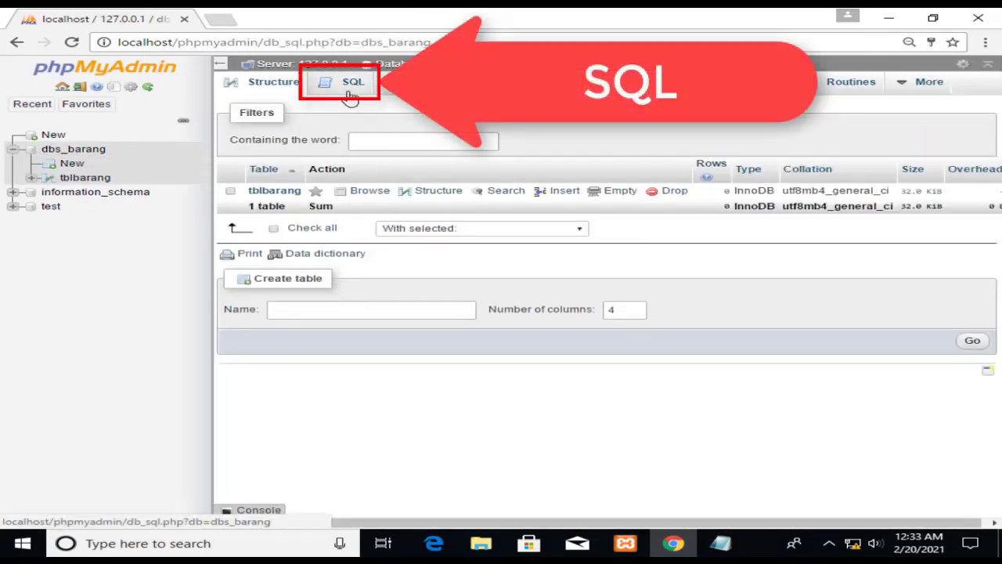
Run and confirm DELETE FROM tblbarang, which fails with error #1142, DELETE command denied.
text(DELETE FROM tblbarang;)
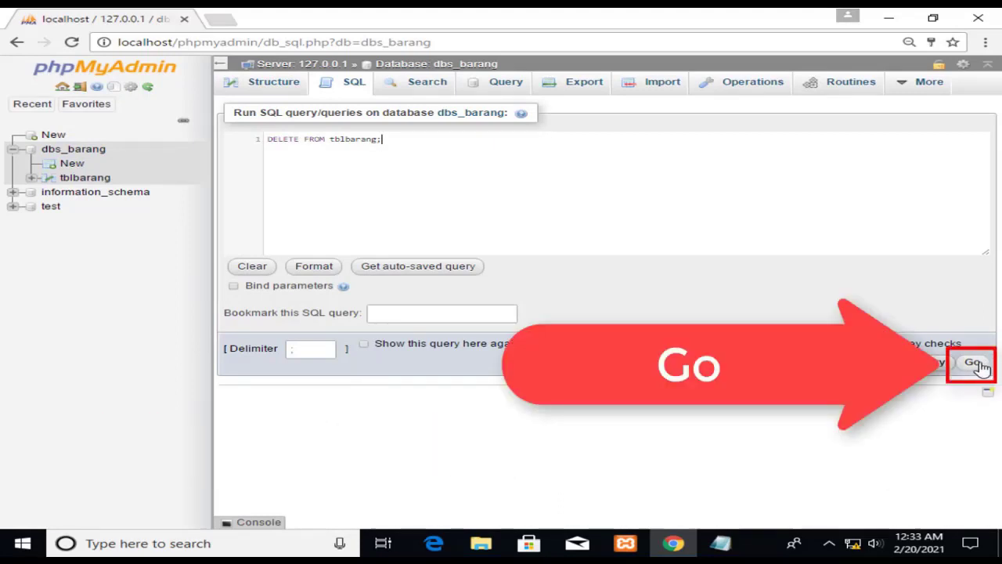
click(981, 366)
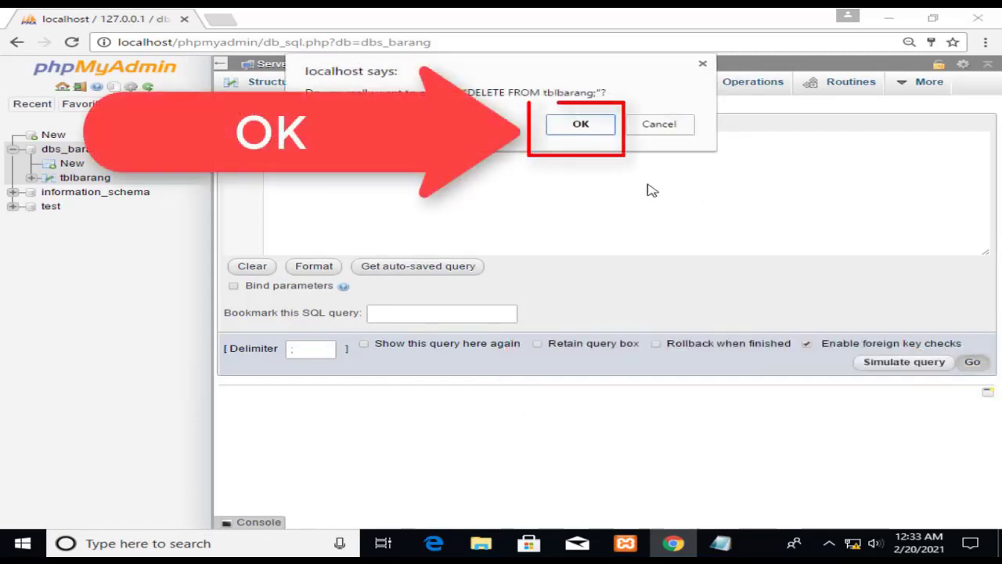
click(581, 125)
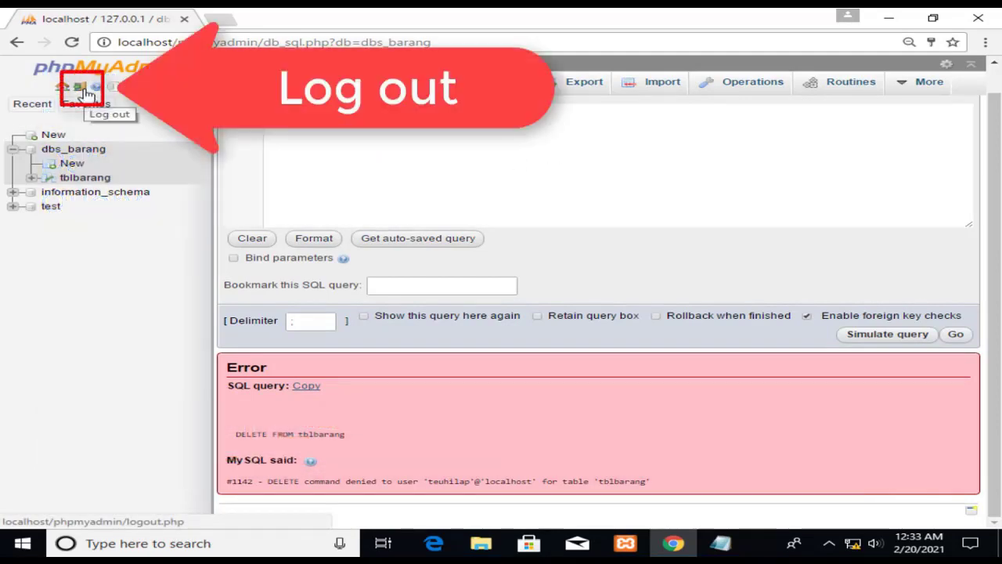
Log out of the test user's session and sign in as root.
click(86, 93)
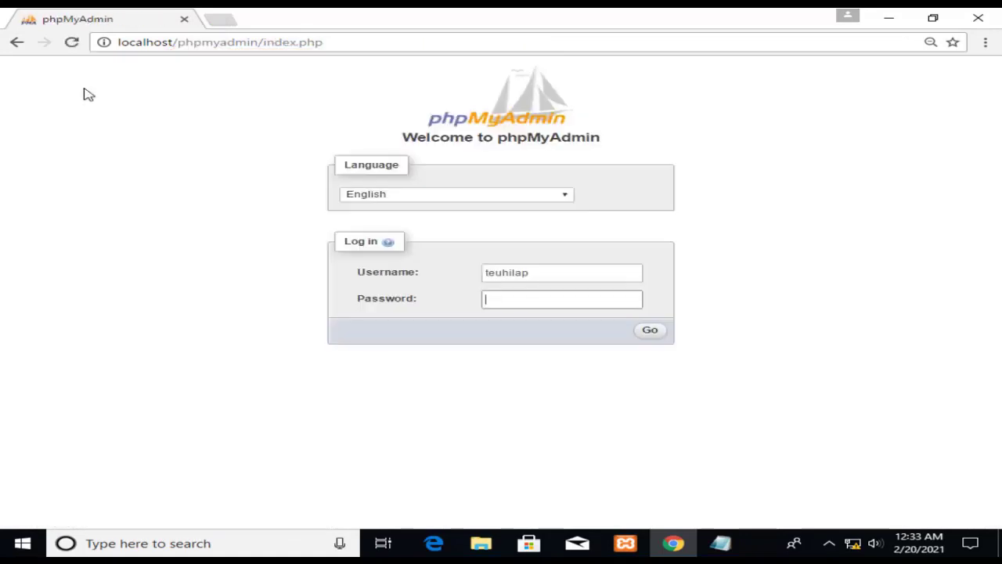
drag(536, 273, 380, 272)
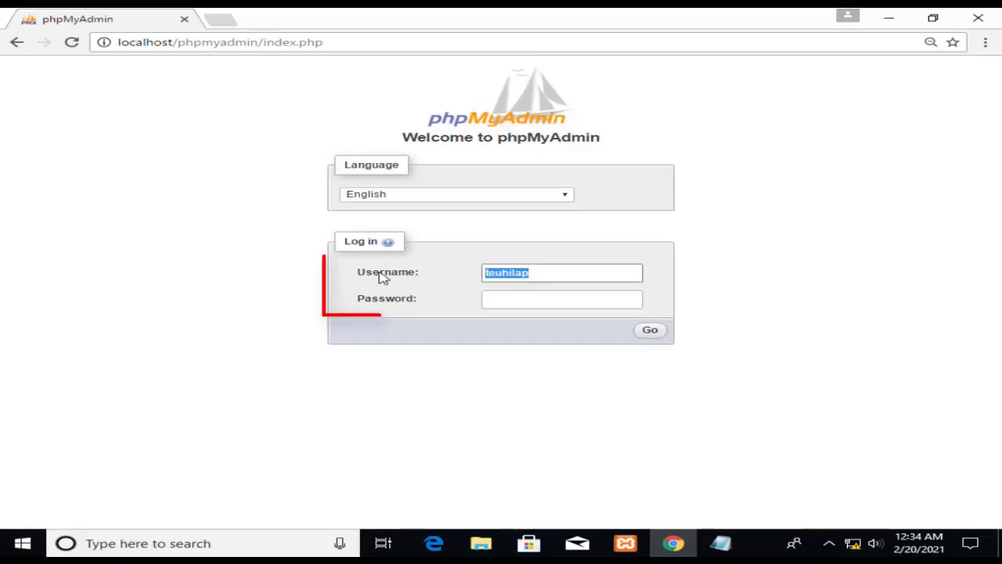
text(root)
key(Tab)
text(••••)
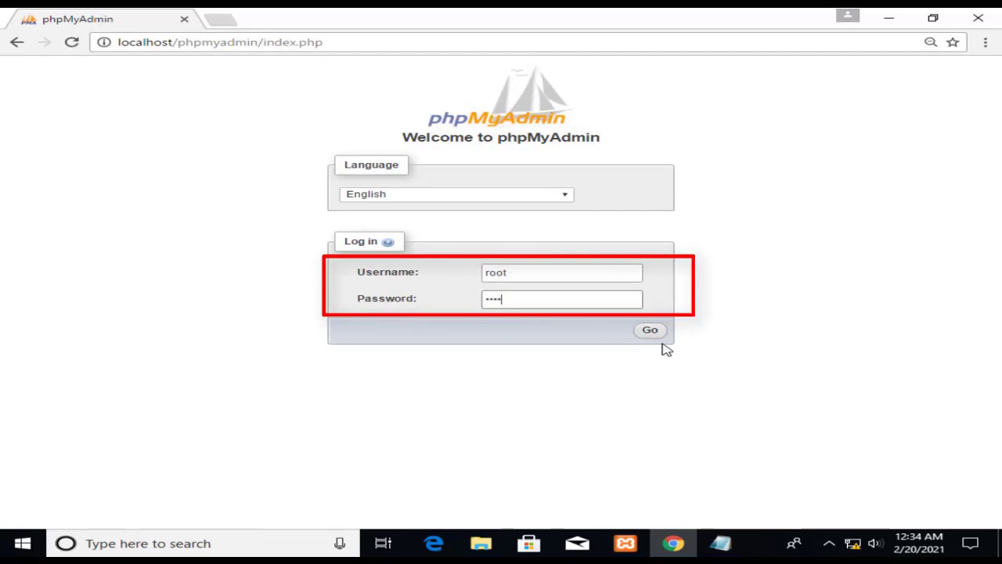
click(650, 330)
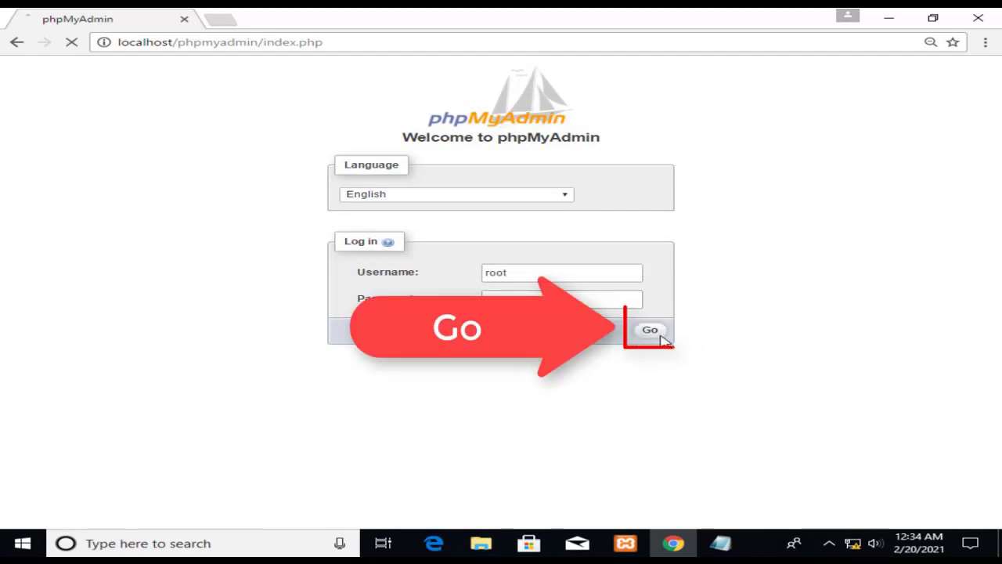
scroll(570, 383, down, 2)
scroll(570, 383, up, 2)
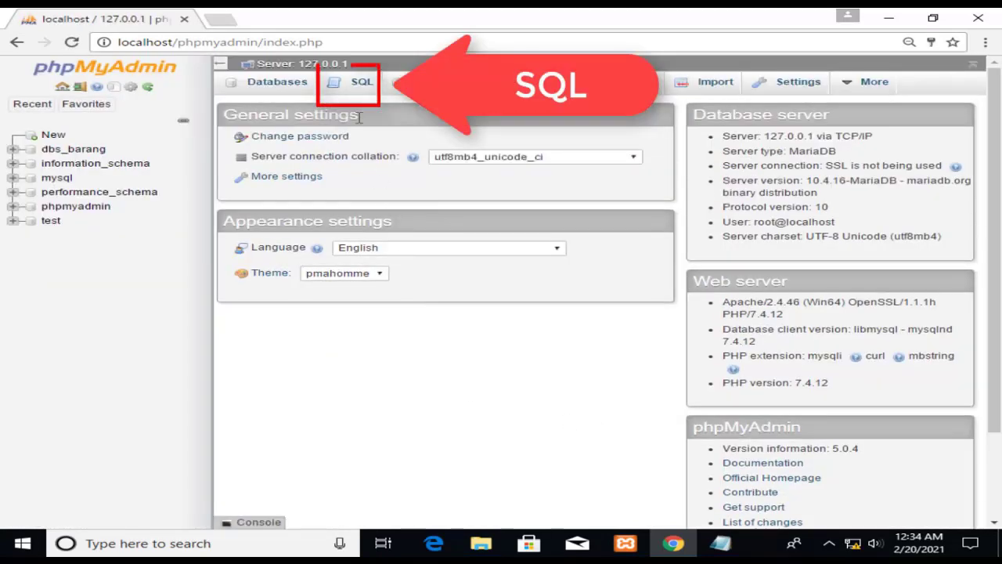
Run REVOKE ALL PRIVILEGES ON dbs_barang.* for the test user from the server SQL editor.
click(356, 92)
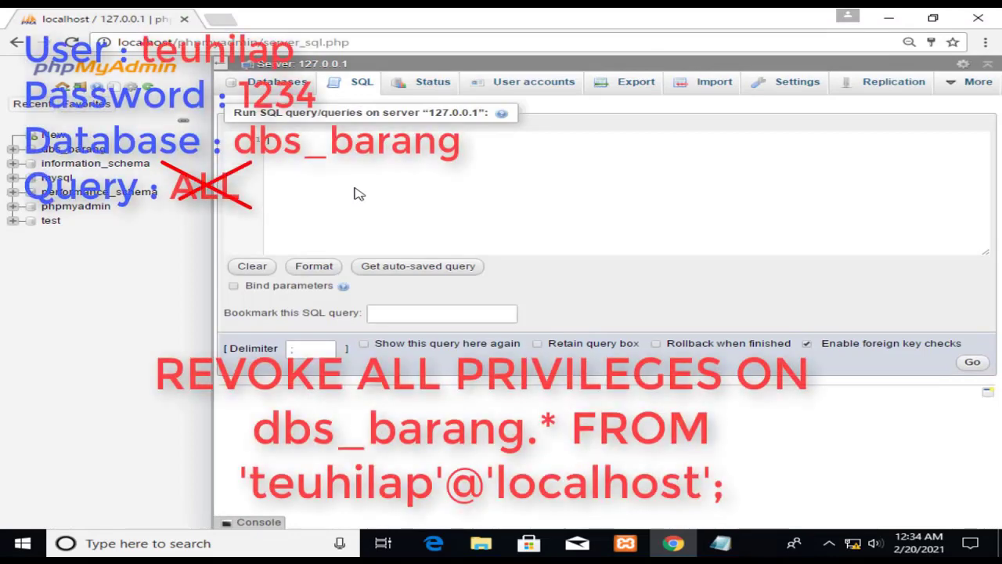
text(REVOKE ALL PRIVILEGES ON dbs_barang.* FROM 'teuhilap'@'localhost';)
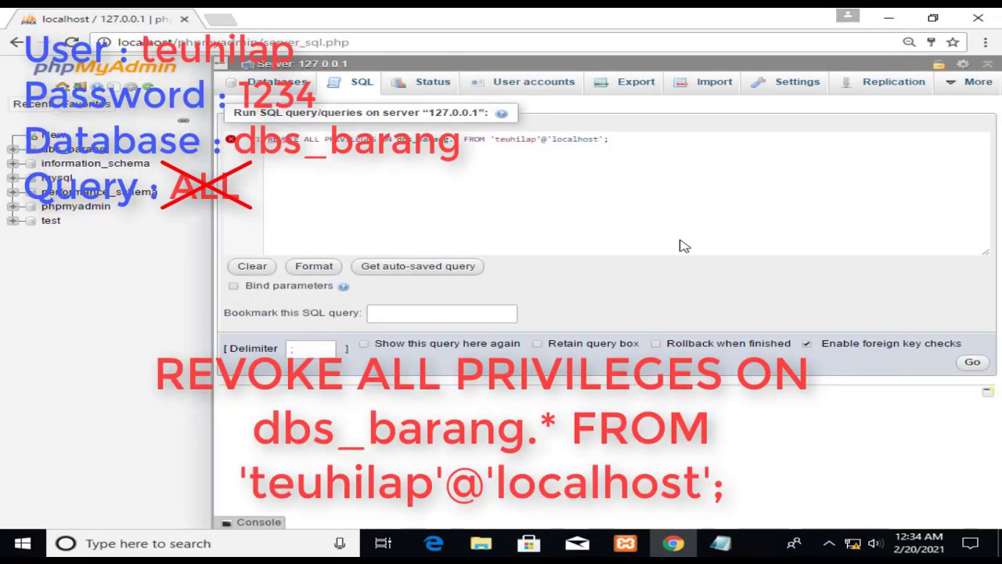
click(971, 365)
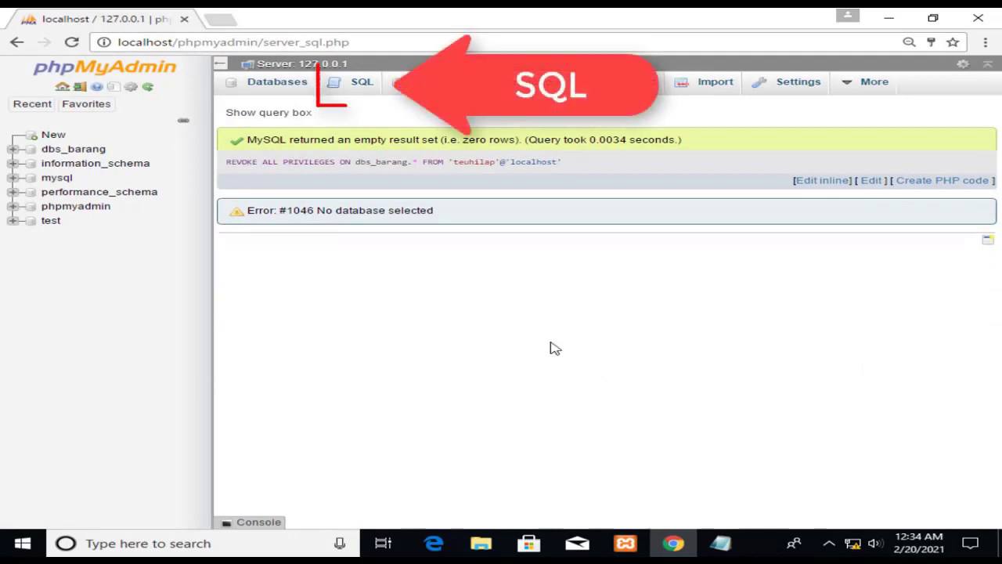
Run SHOW GRANTS for the test user, now only USAGE on *.*, then open an empty SQL editor.
click(362, 98)
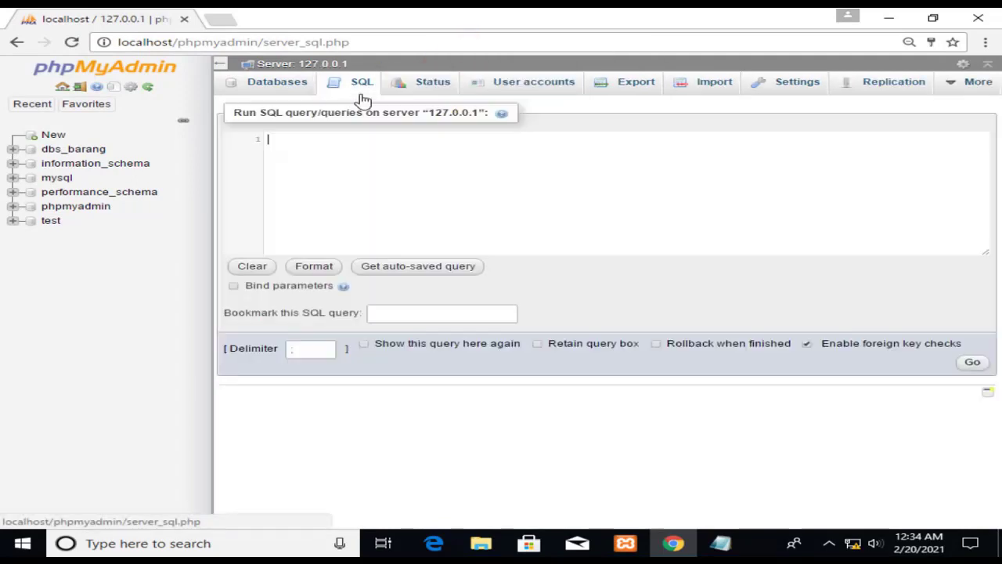
text(SHOW GRANTS FOR 'teuhilap'@'localhost';)
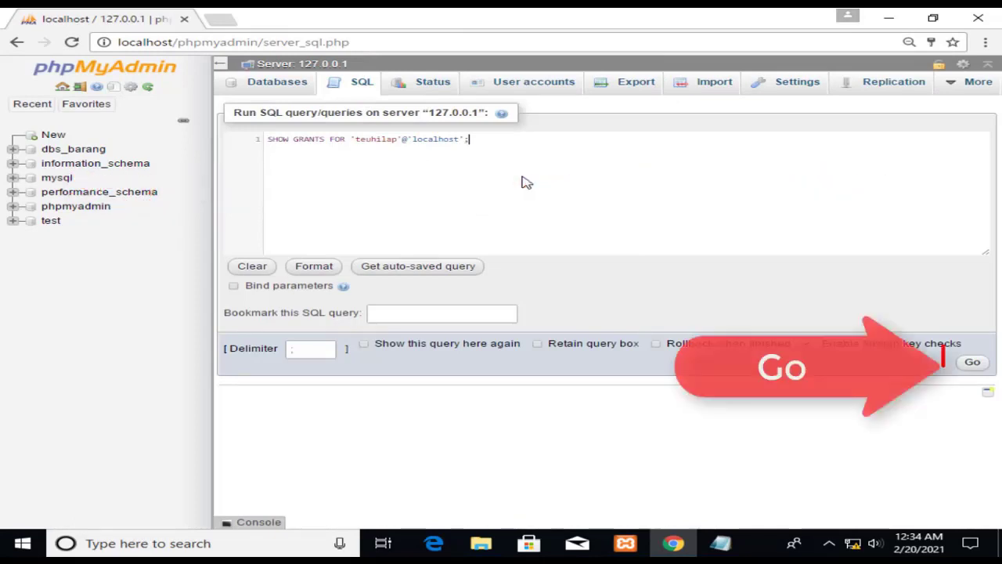
click(966, 364)
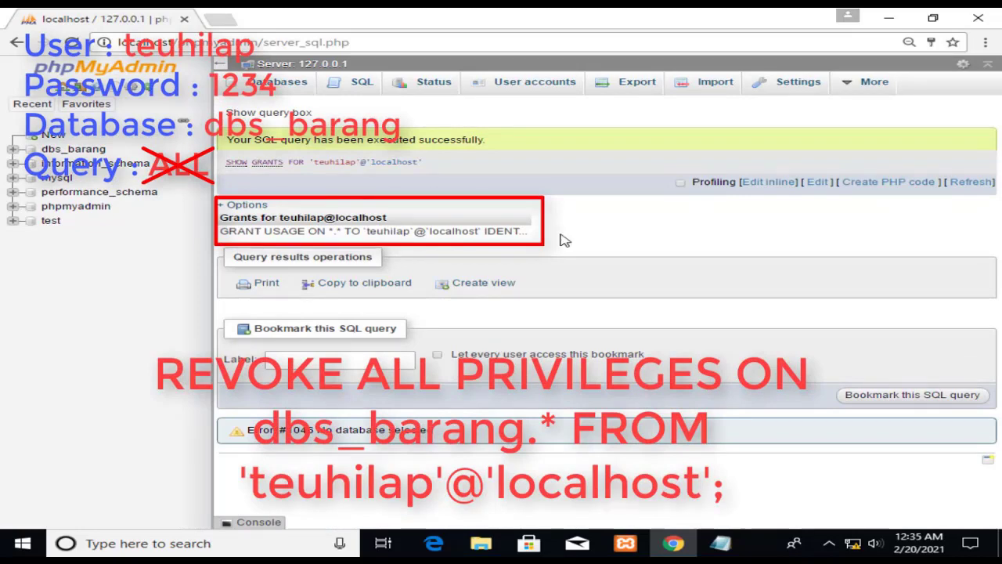
click(358, 82)
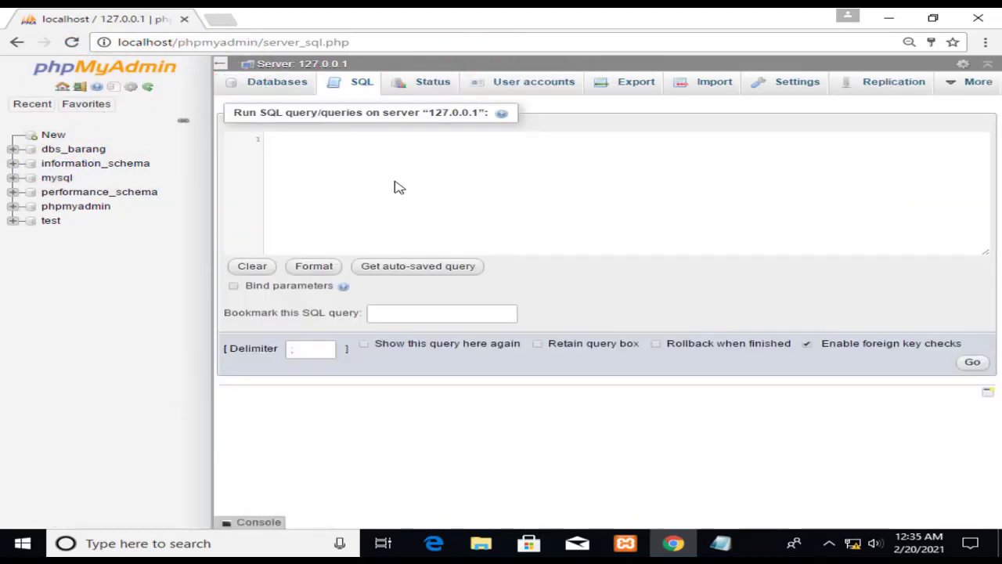
Run the DROP USER query for the test user at localhost.
text(DROP USER 'teuhilap'@'localhost';)
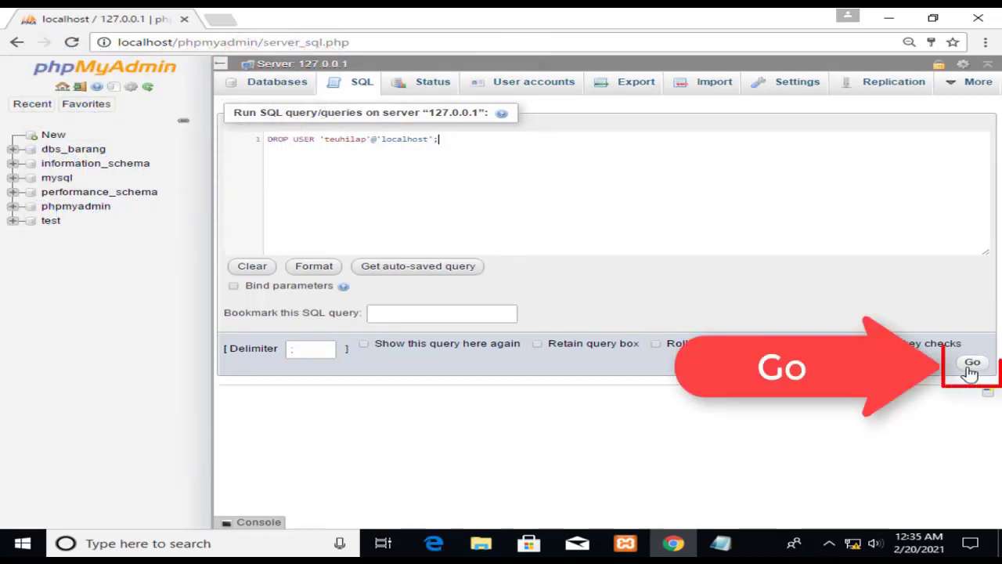
click(970, 368)
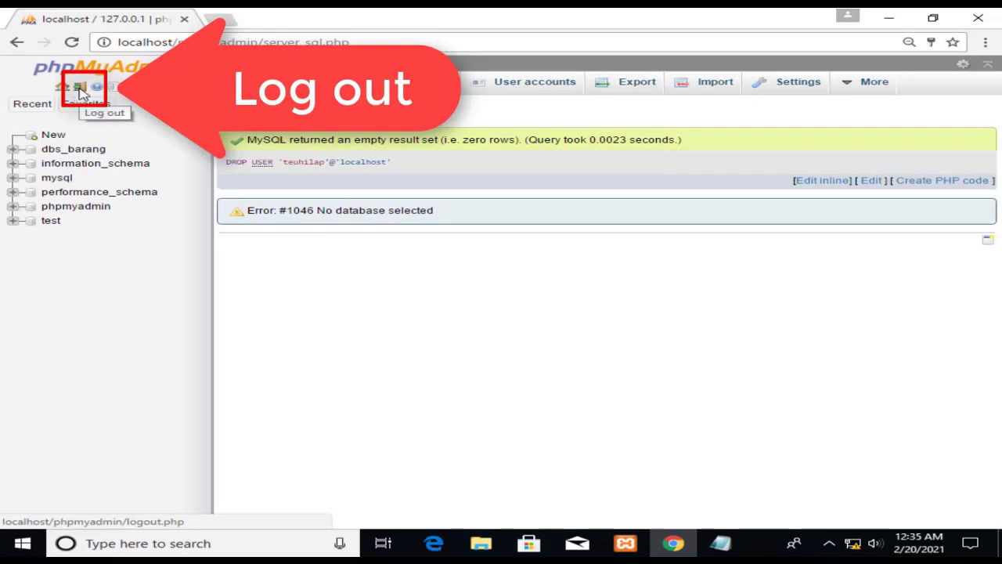
Log out and attempt to sign in as the dropped user, getting #1045 access denied.
click(81, 92)
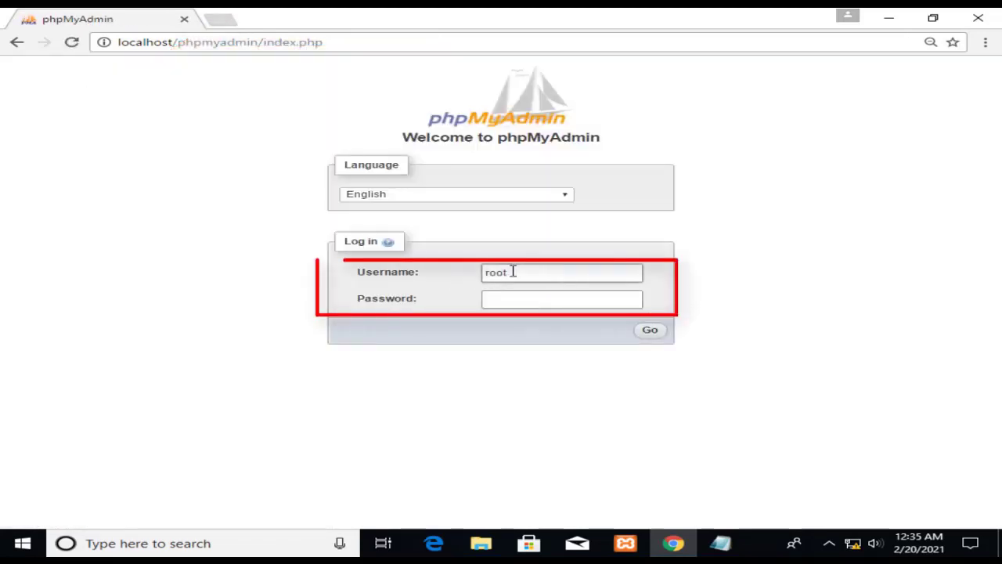
drag(514, 271, 417, 263)
text(teuhilap)
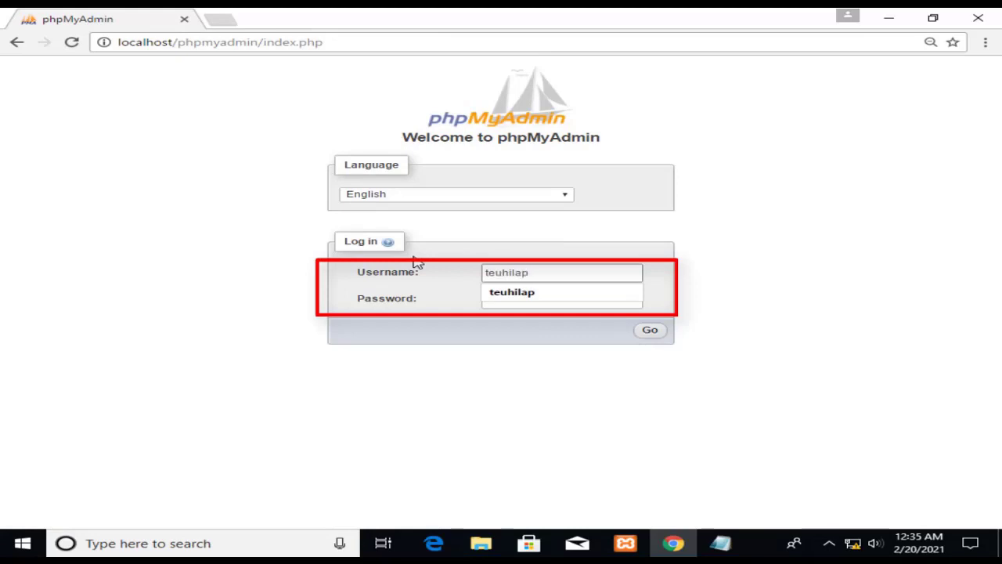
key(Tab)
text(p•••)
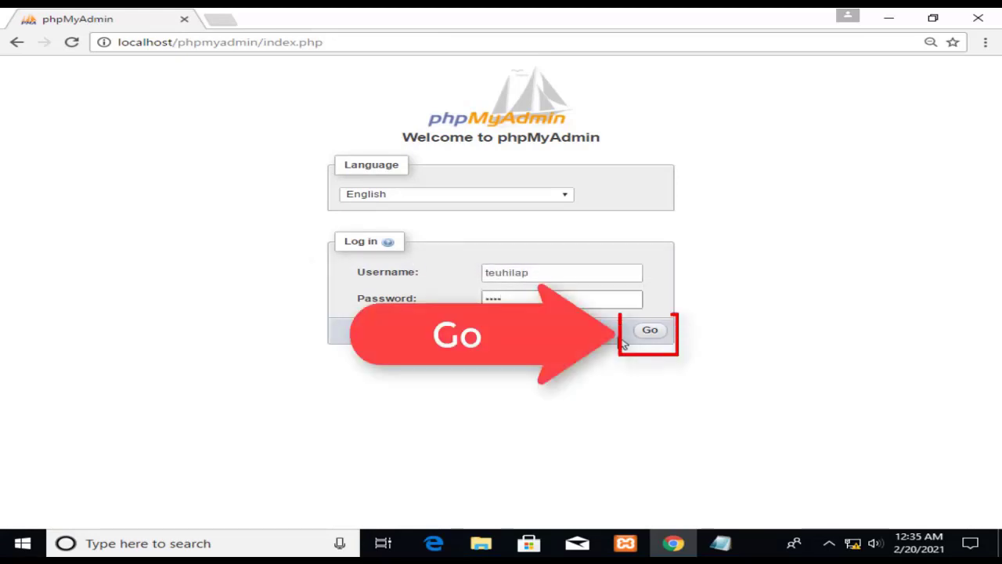
click(653, 335)
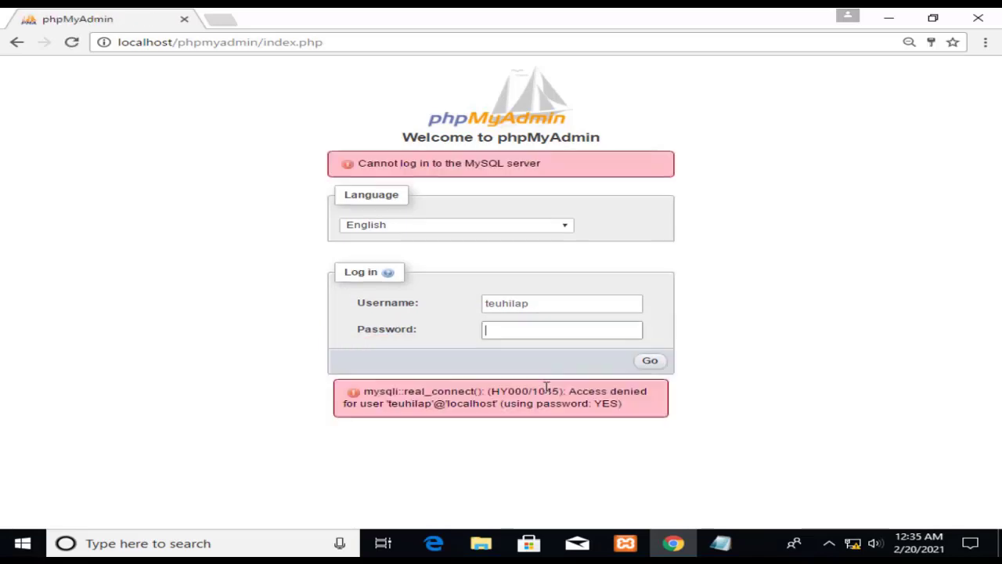